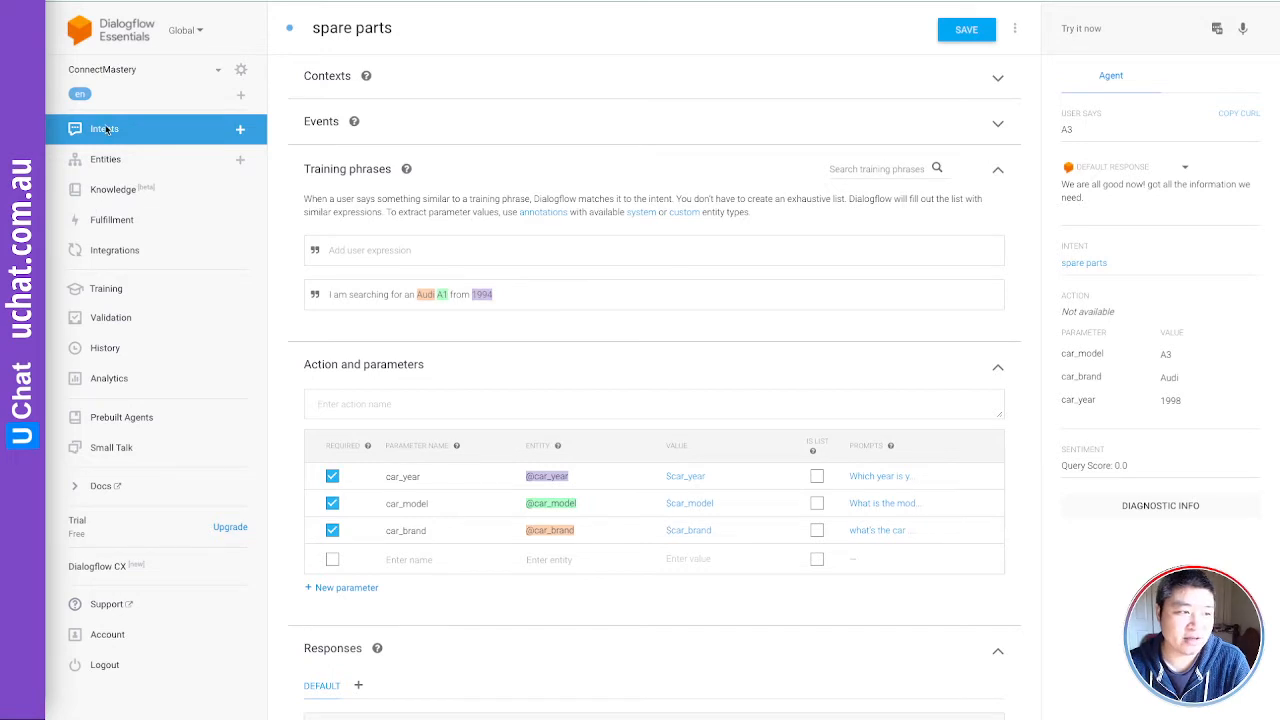
Step: Review the spare parts intent's training phrase and parameters, and look through the agent's system and custom entity lists
left_click(104, 129)
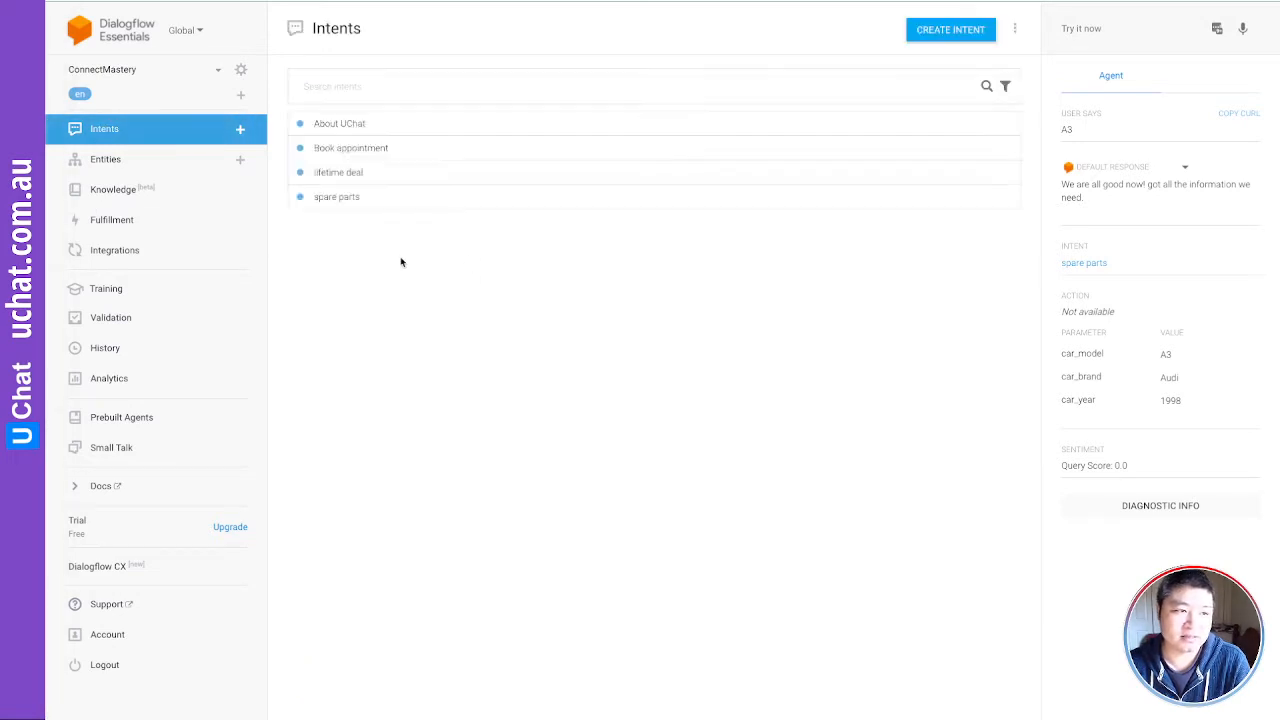
left_click(345, 203)
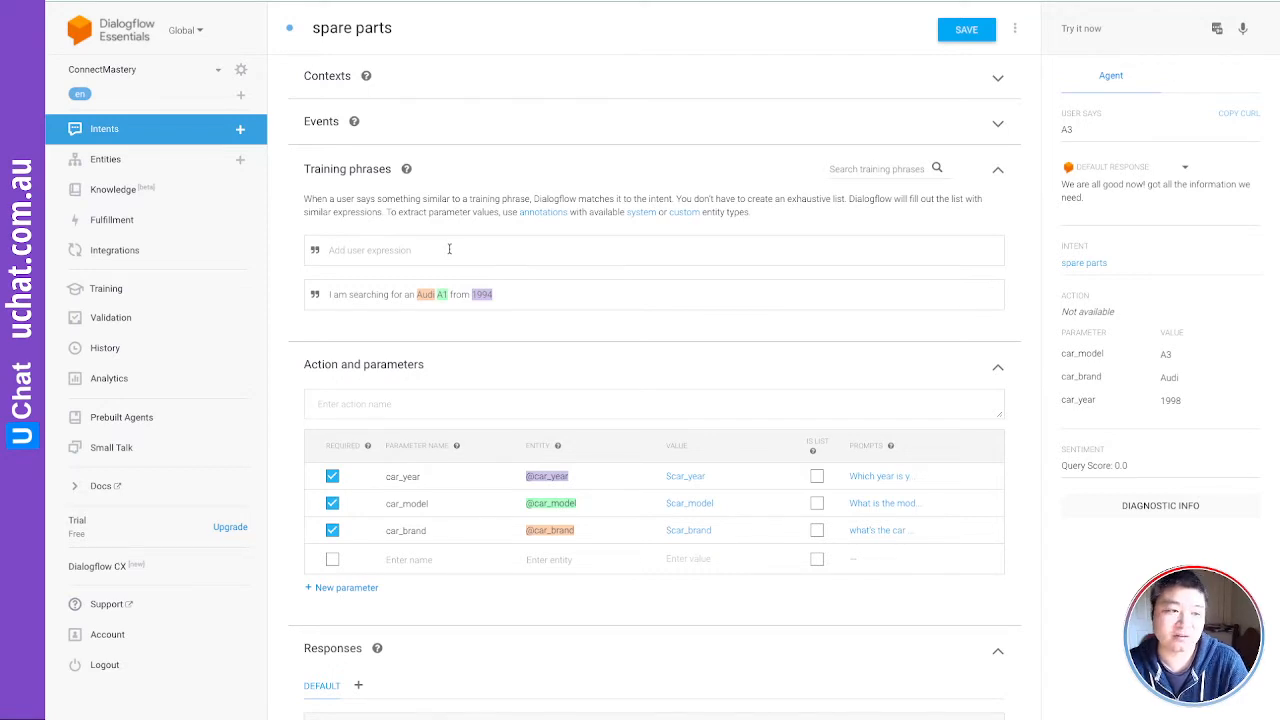
left_click(156, 172)
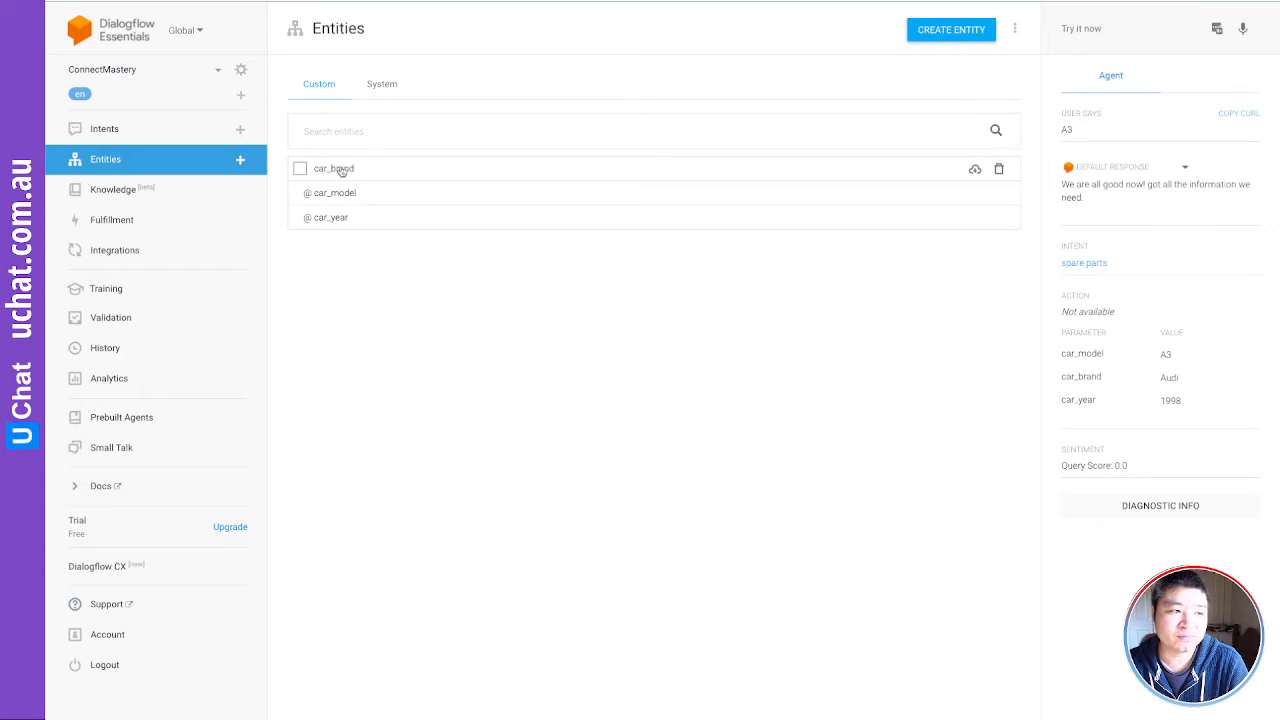
left_click(382, 85)
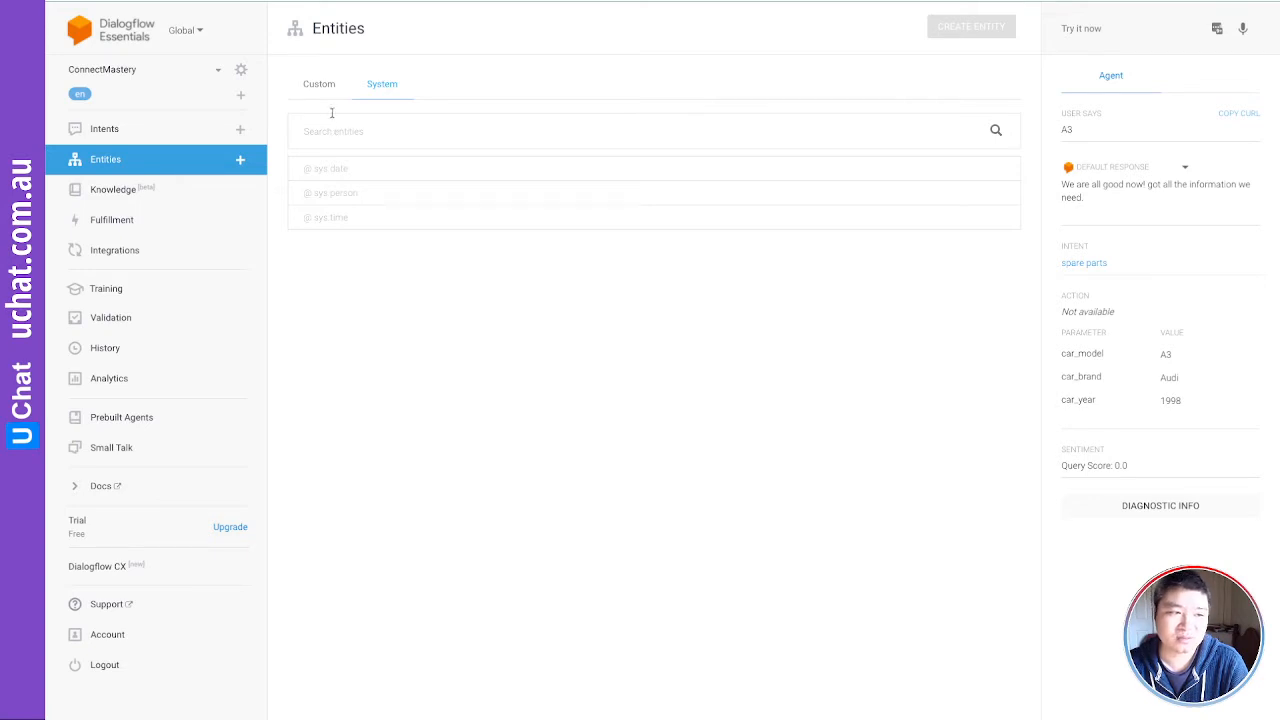
left_click(318, 86)
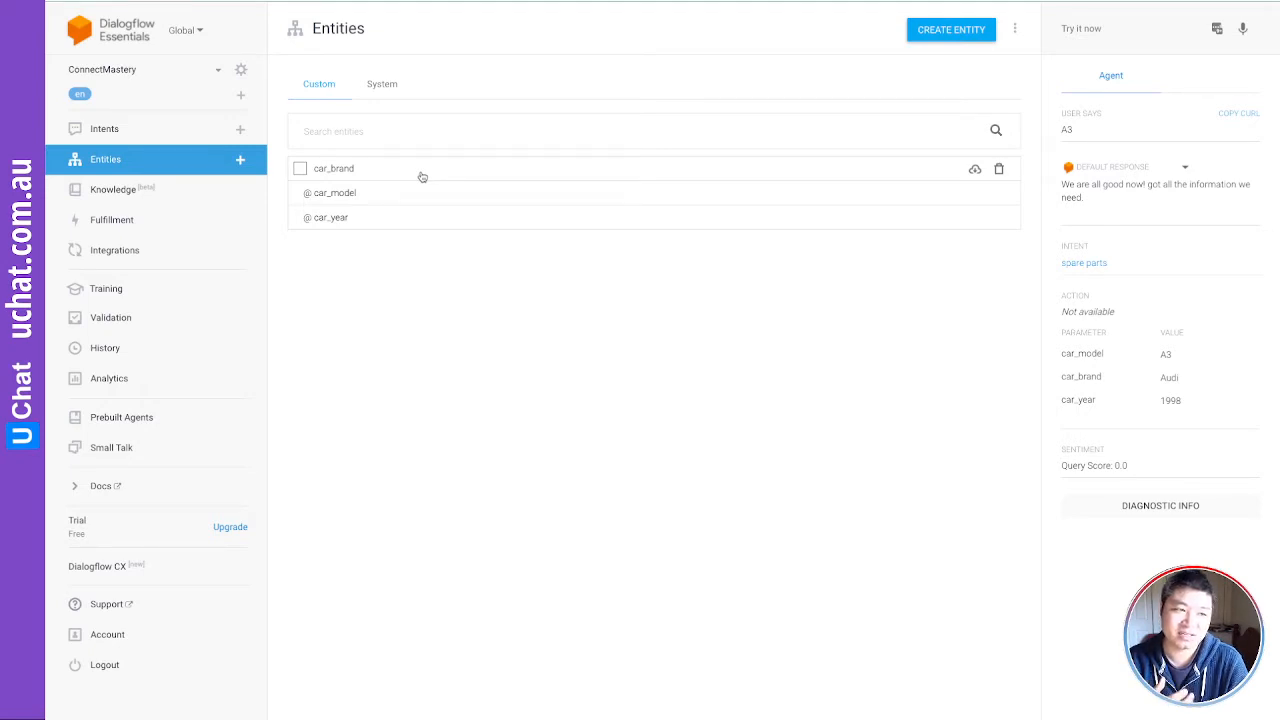
Step: Inspect the entries and matching options of the custom entities car_brand and car_model
left_click(366, 174)
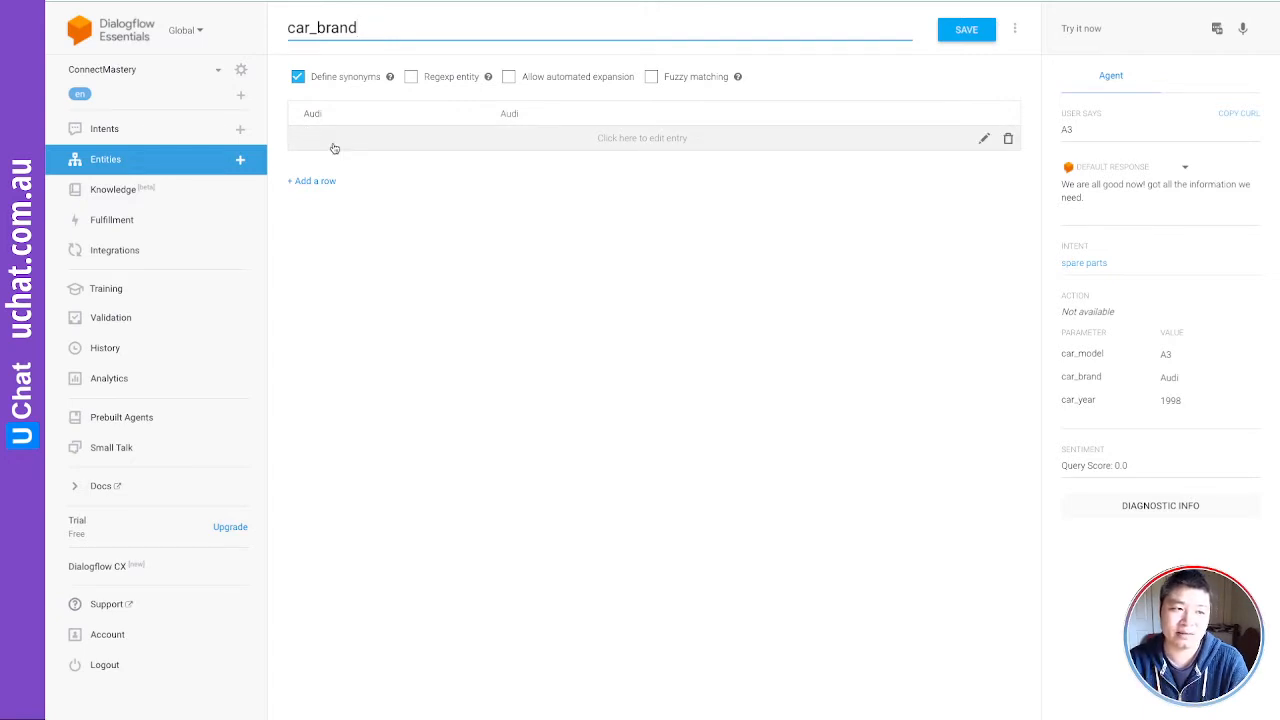
left_click(106, 157)
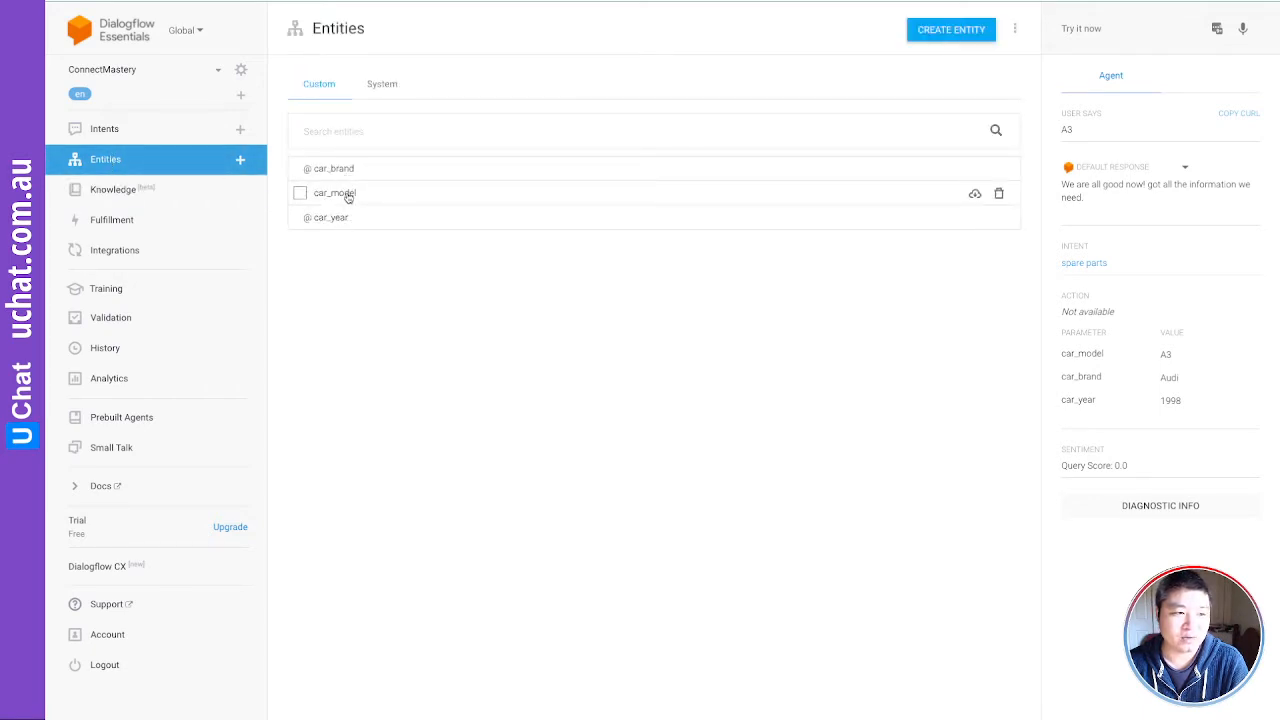
left_click(340, 194)
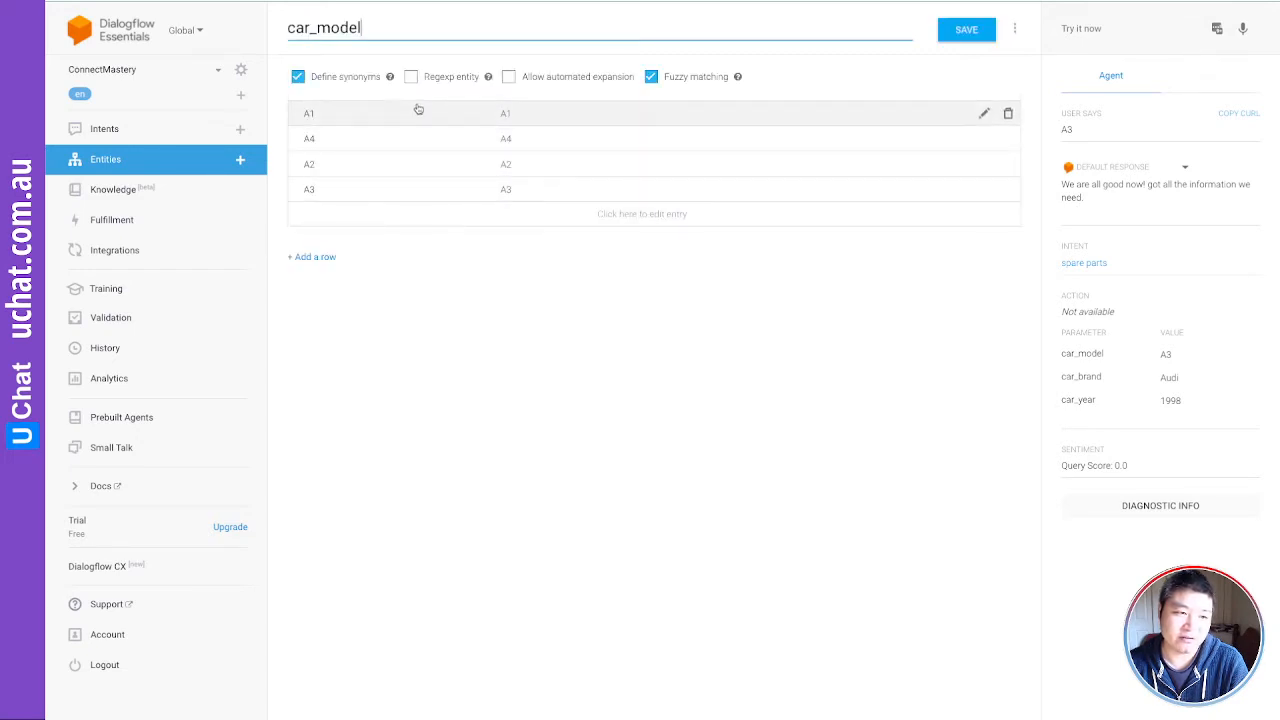
left_click(130, 160)
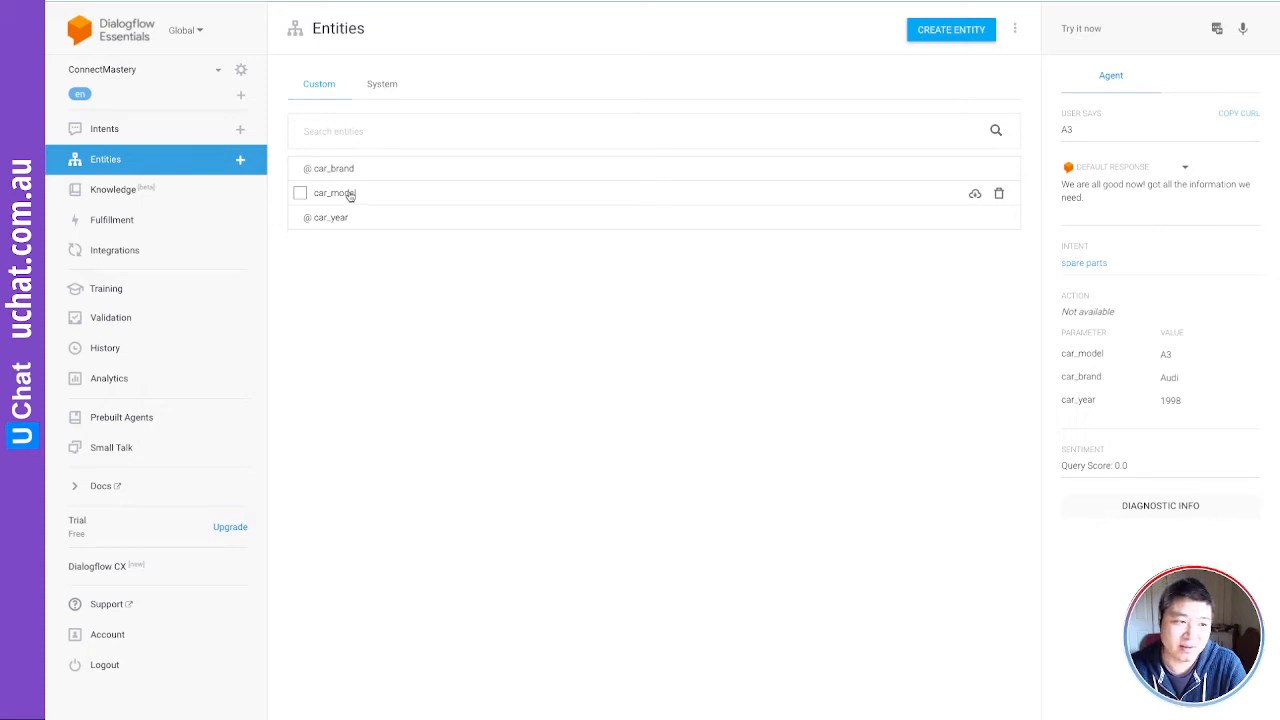
left_click(356, 172)
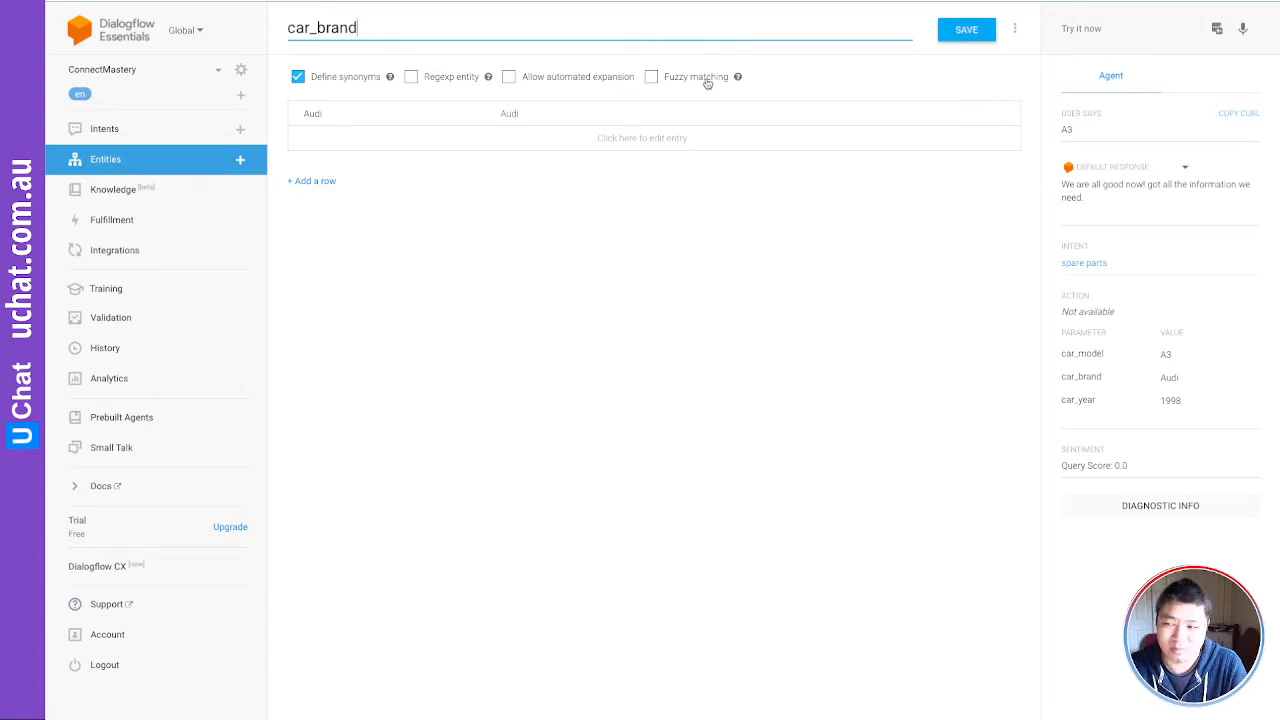
Step: Reopen the spare parts intent and examine its annotated training phrase, required parameters and prompts
left_click(104, 131)
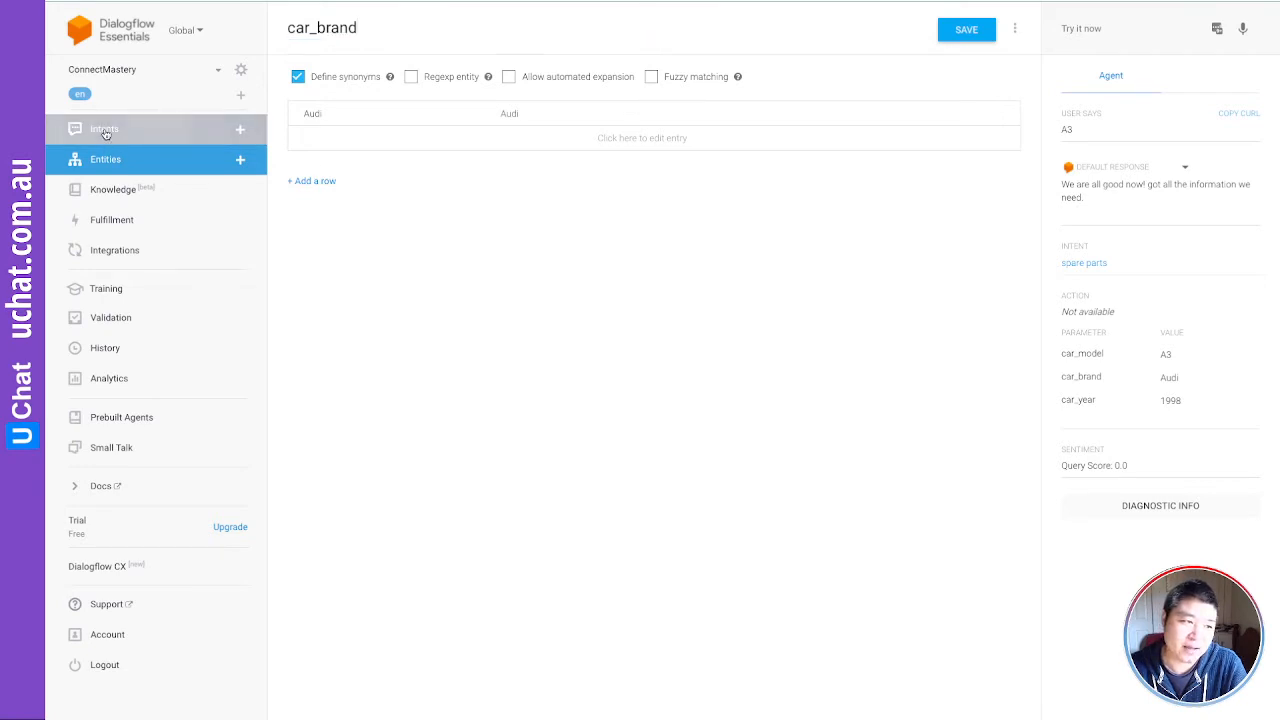
left_click(355, 202)
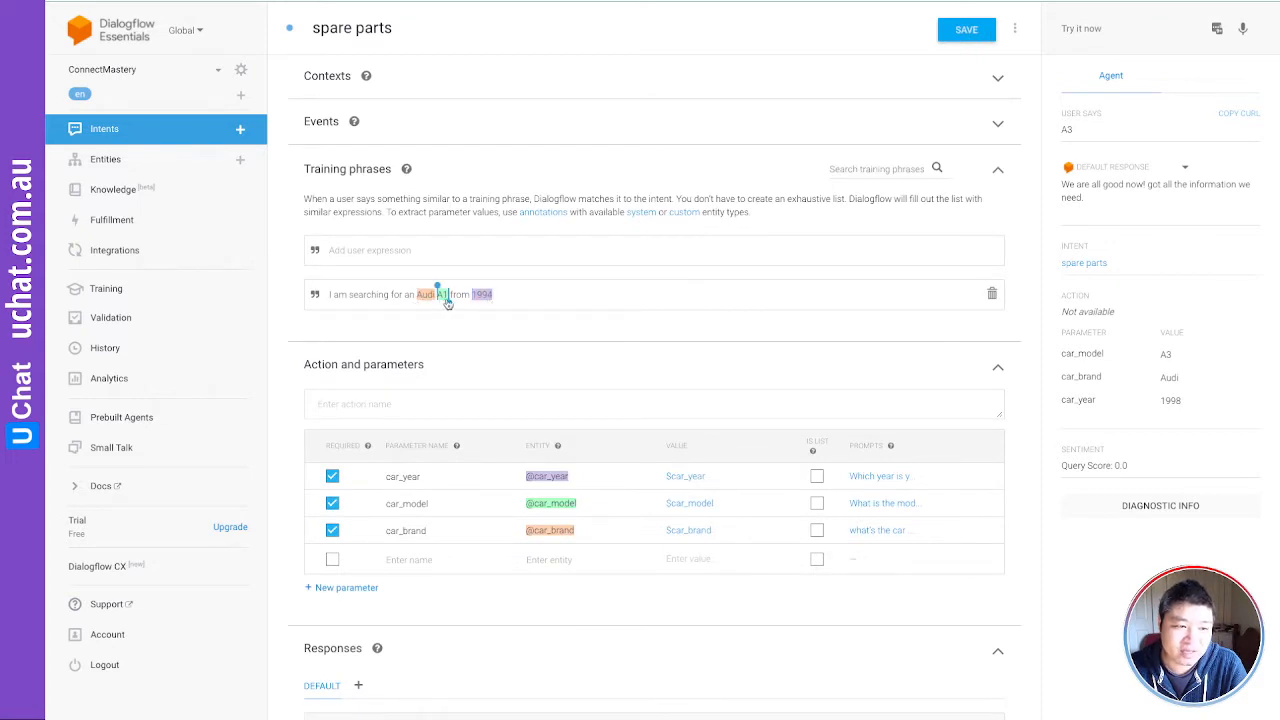
scroll(543, 340, "down", 2)
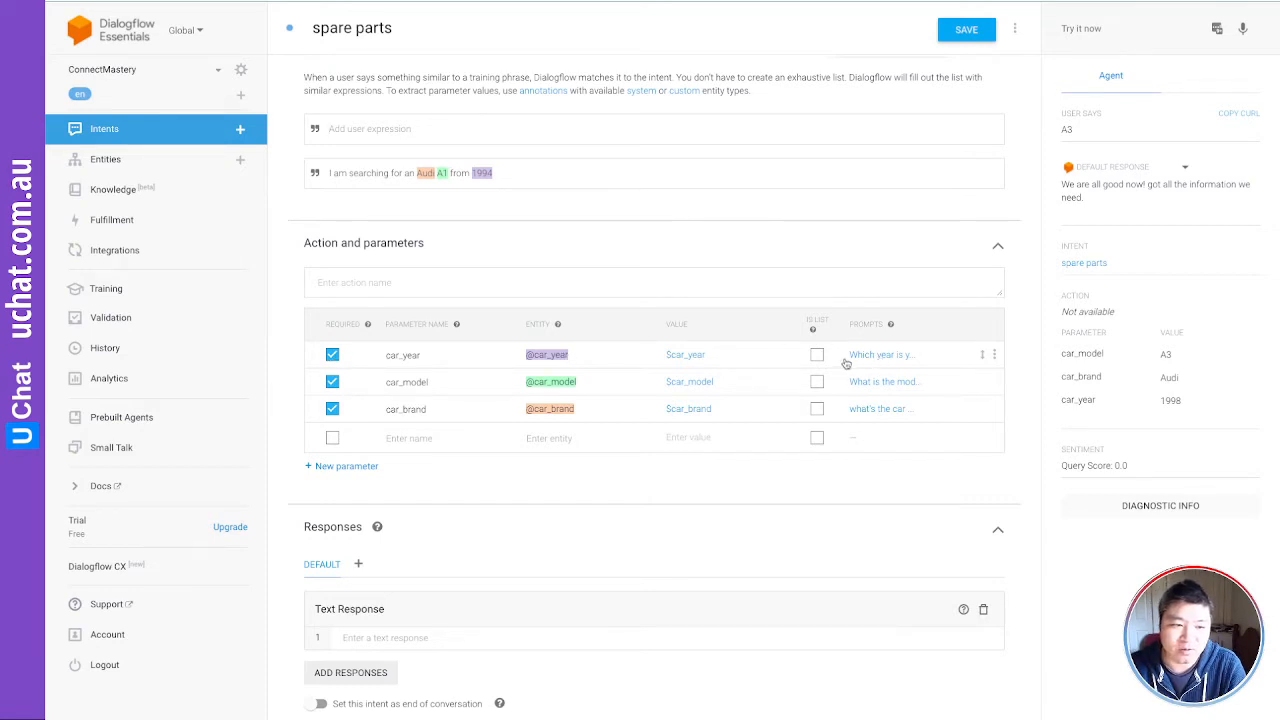
scroll(759, 365, "up", 1)
Step: Test the agent with the query "I am searching for Audi" and check its default response
left_click(1079, 28)
type("I")
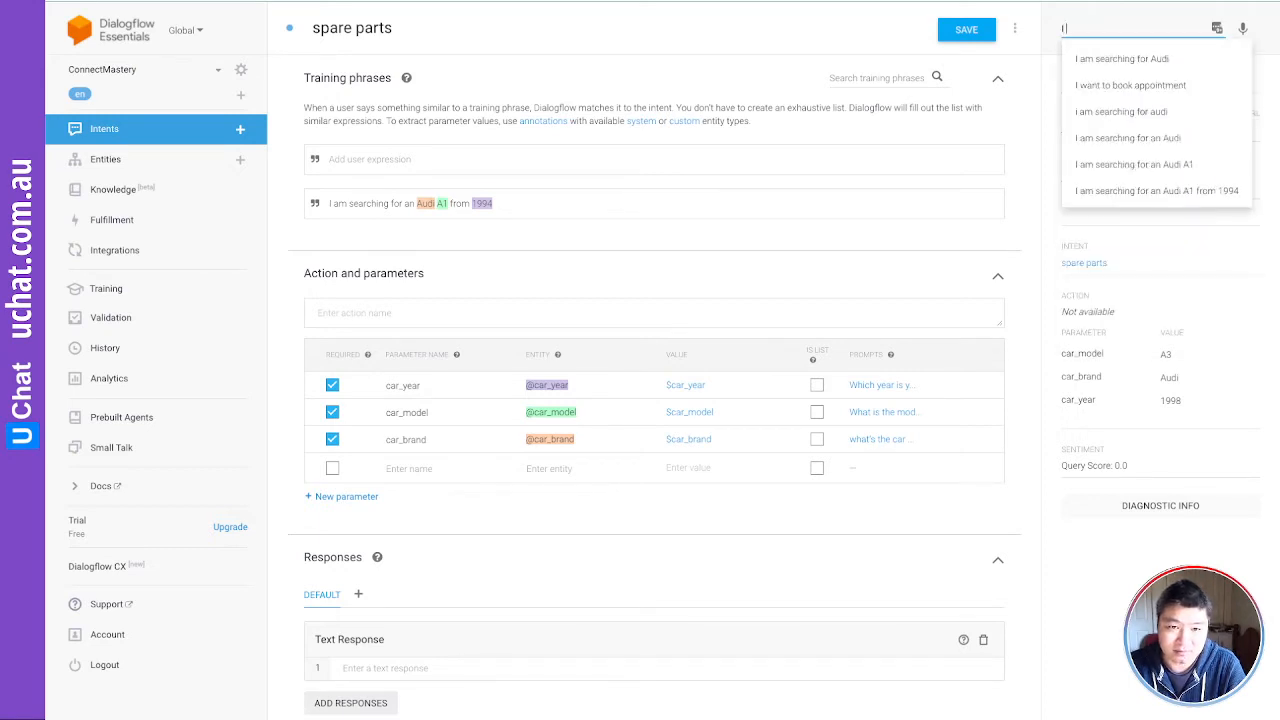
type(" am searching for Audi")
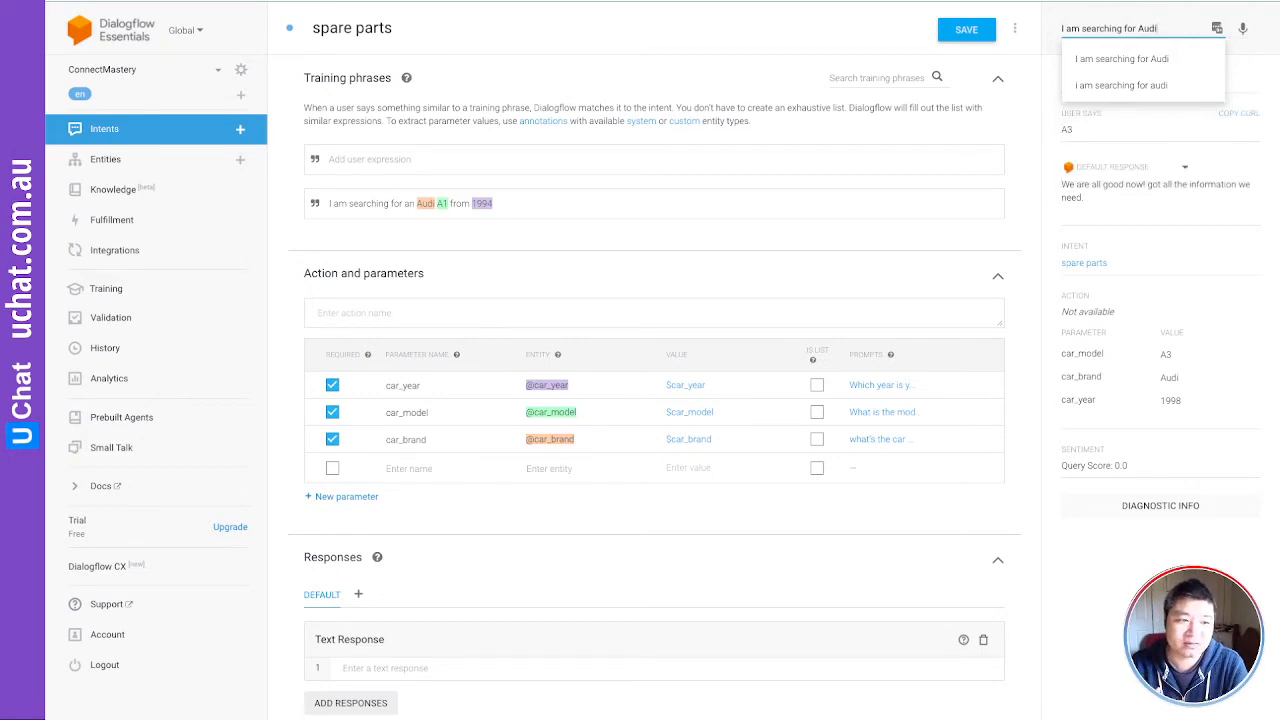
key("Return")
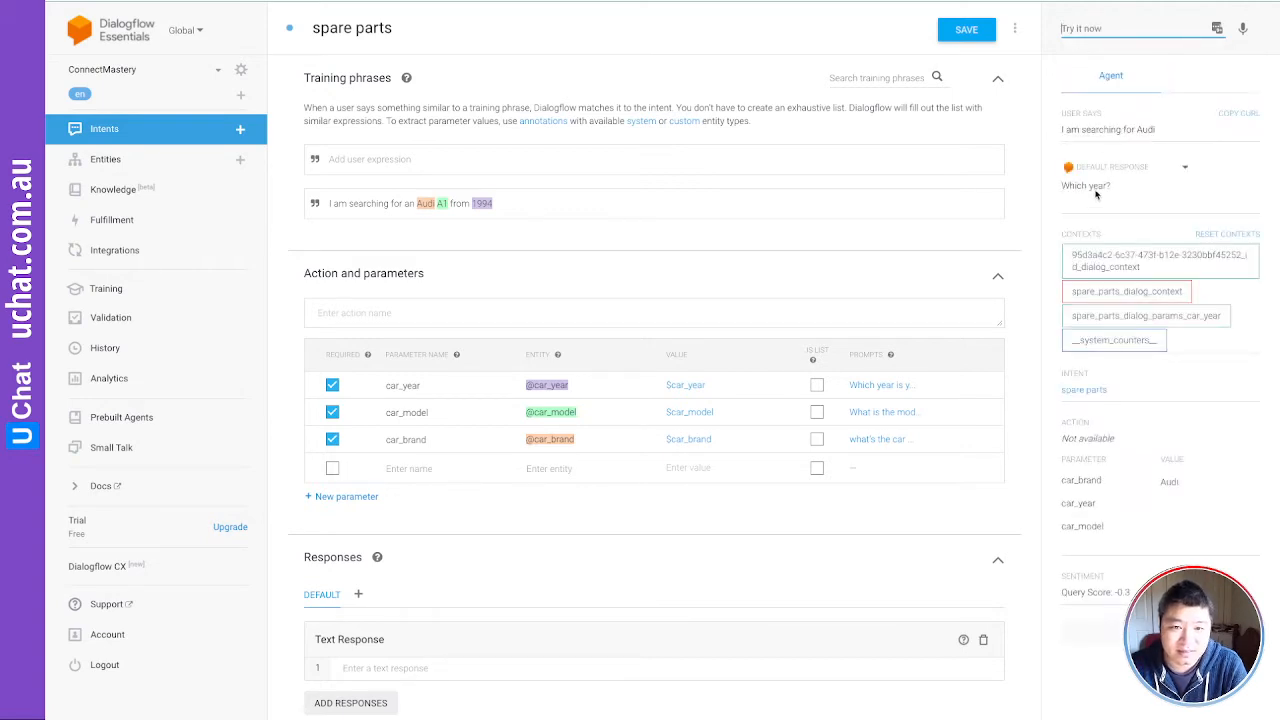
left_click_drag(1063, 185, 1114, 188)
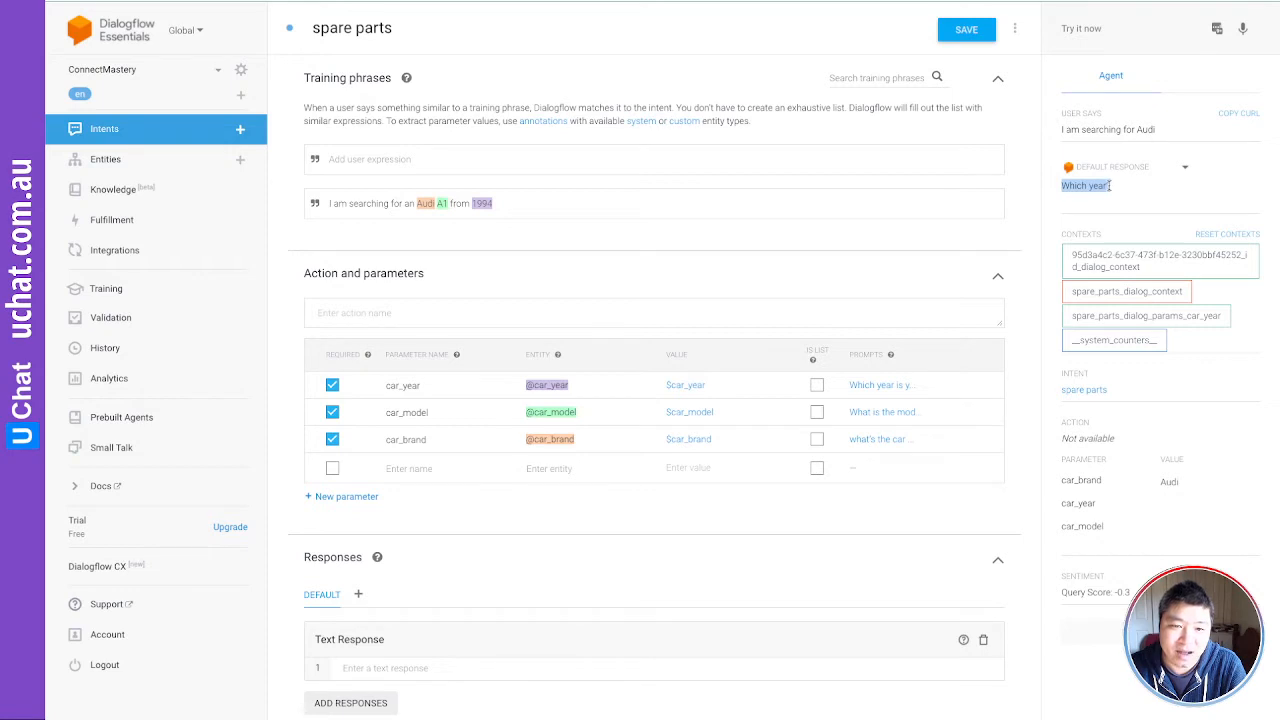
Step: View the prompt variants defined for the required car_year parameter and close them without changes
left_click(421, 385)
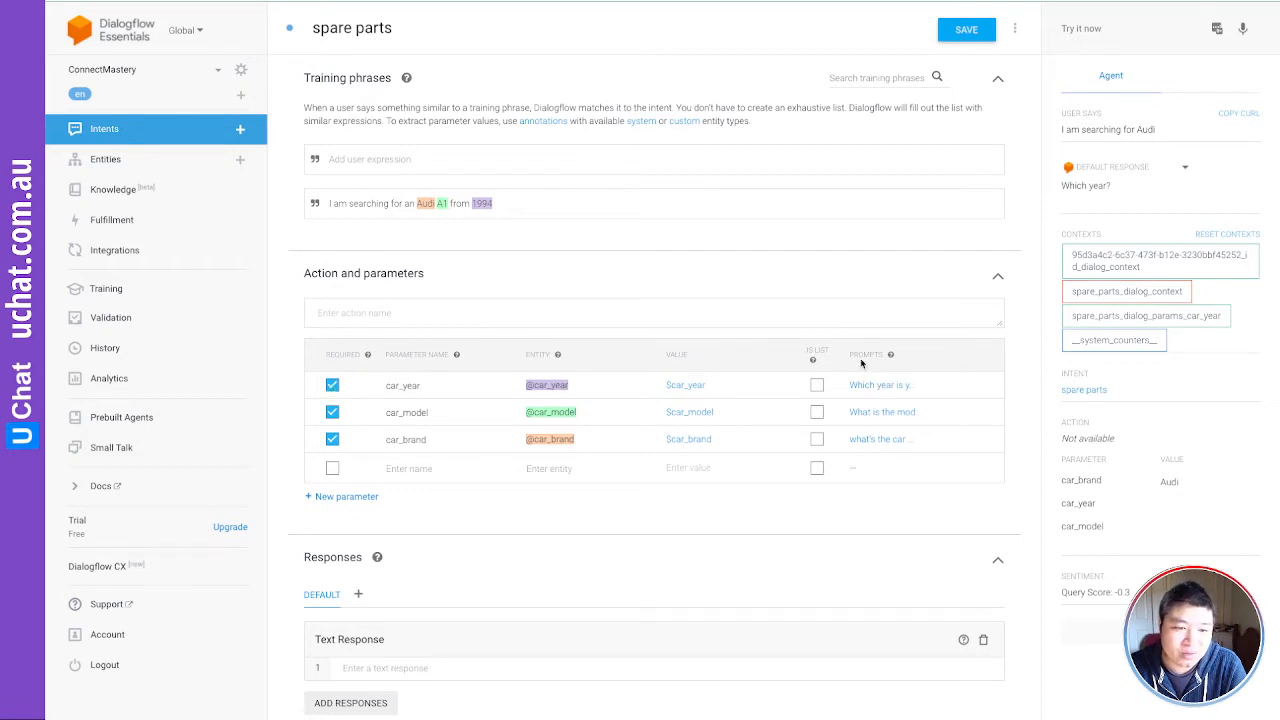
left_click(881, 387)
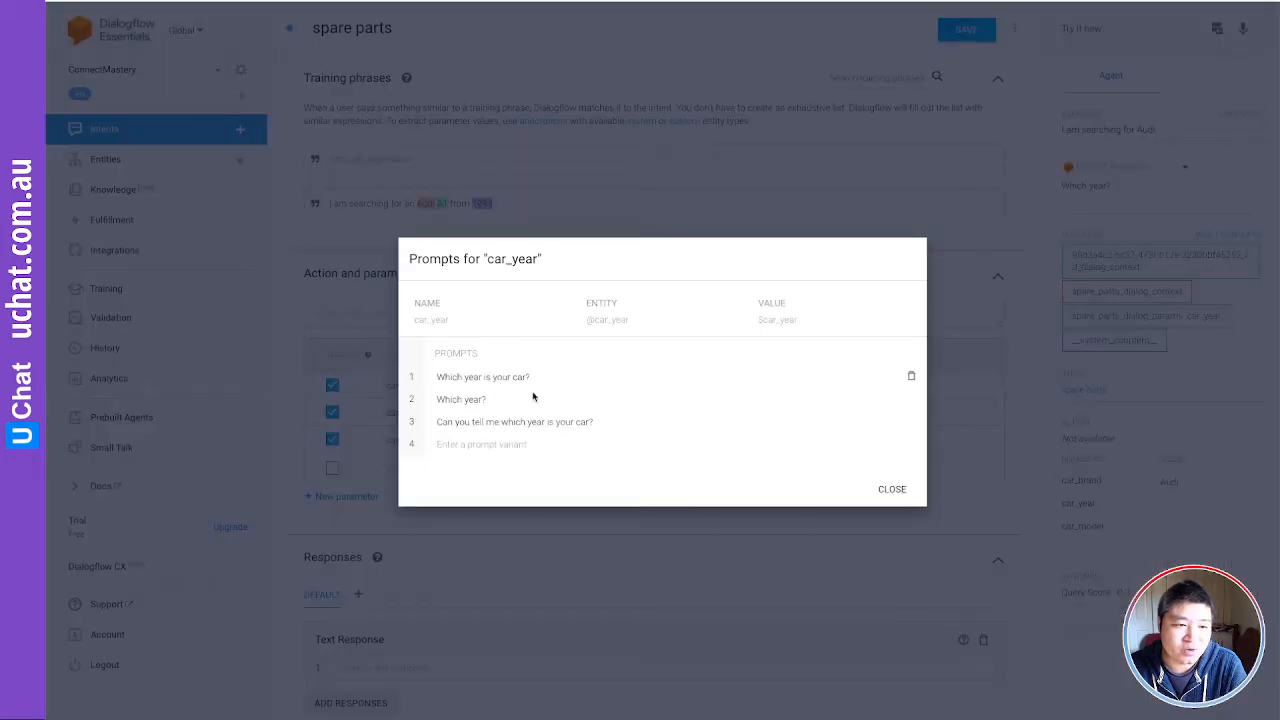
left_click(493, 441)
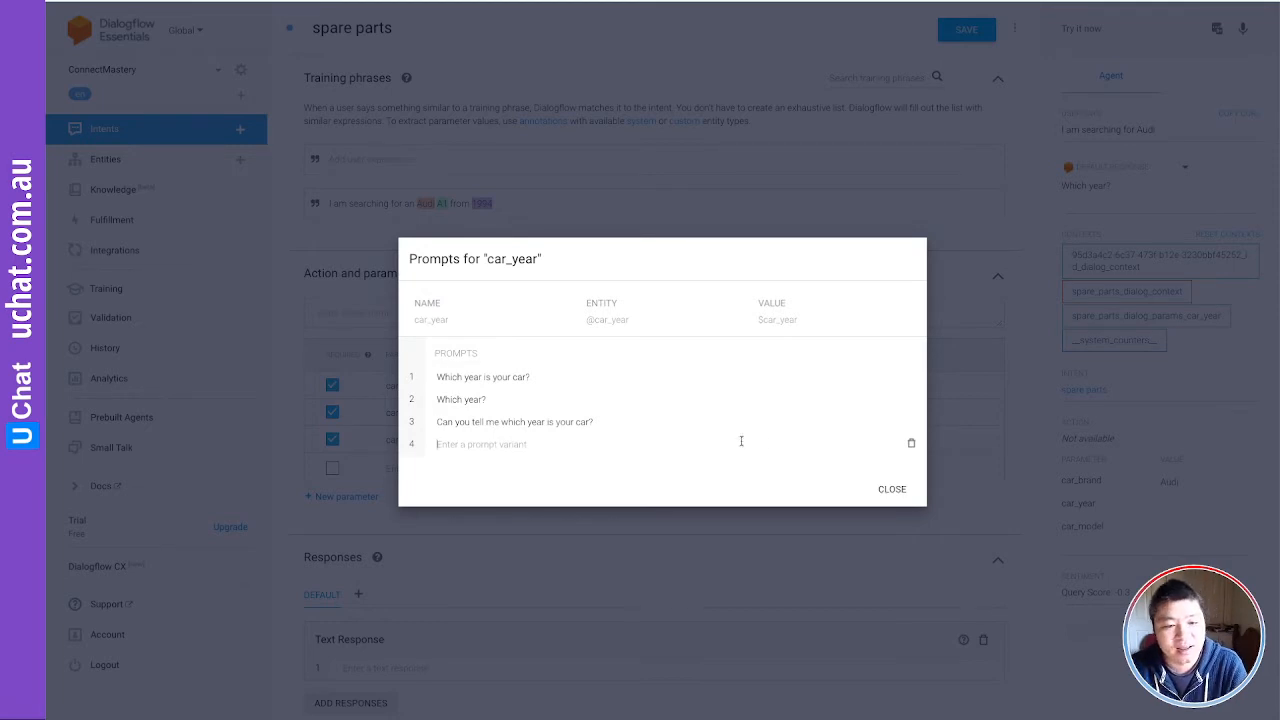
left_click(891, 489)
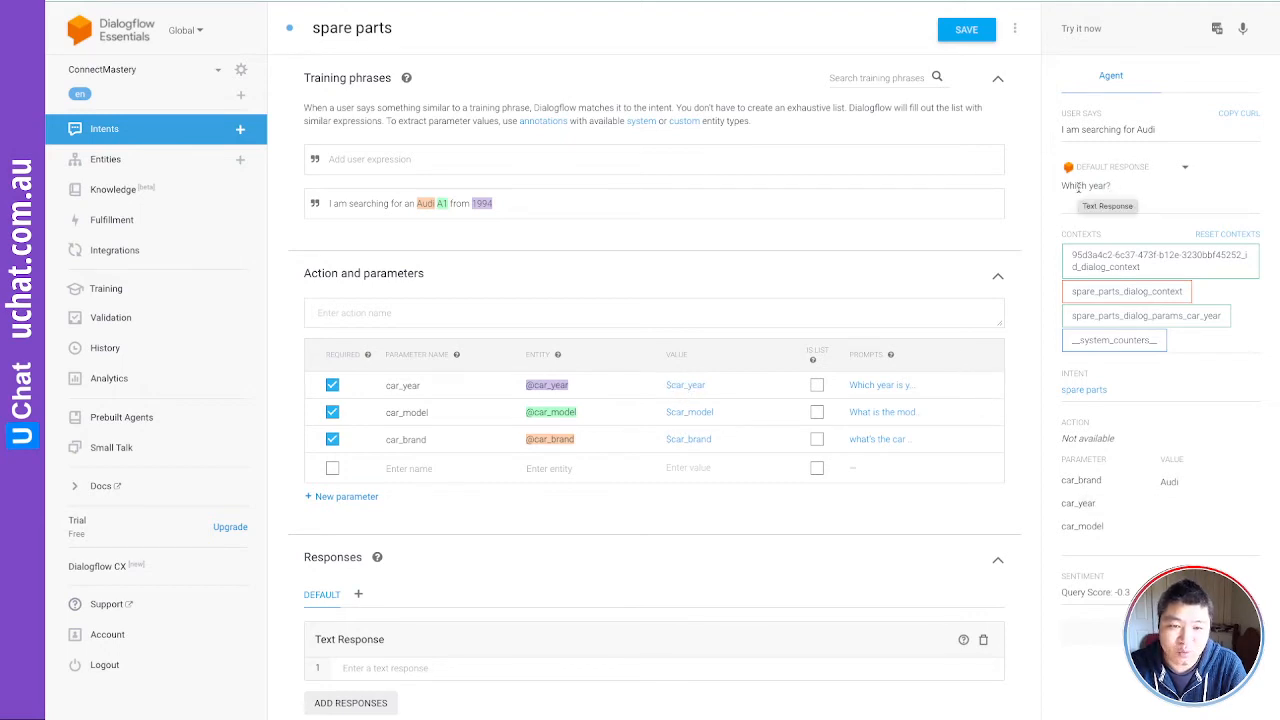
Step: Answer the agent's year question in the test conversation with 1998
left_click(1068, 28)
type("1998")
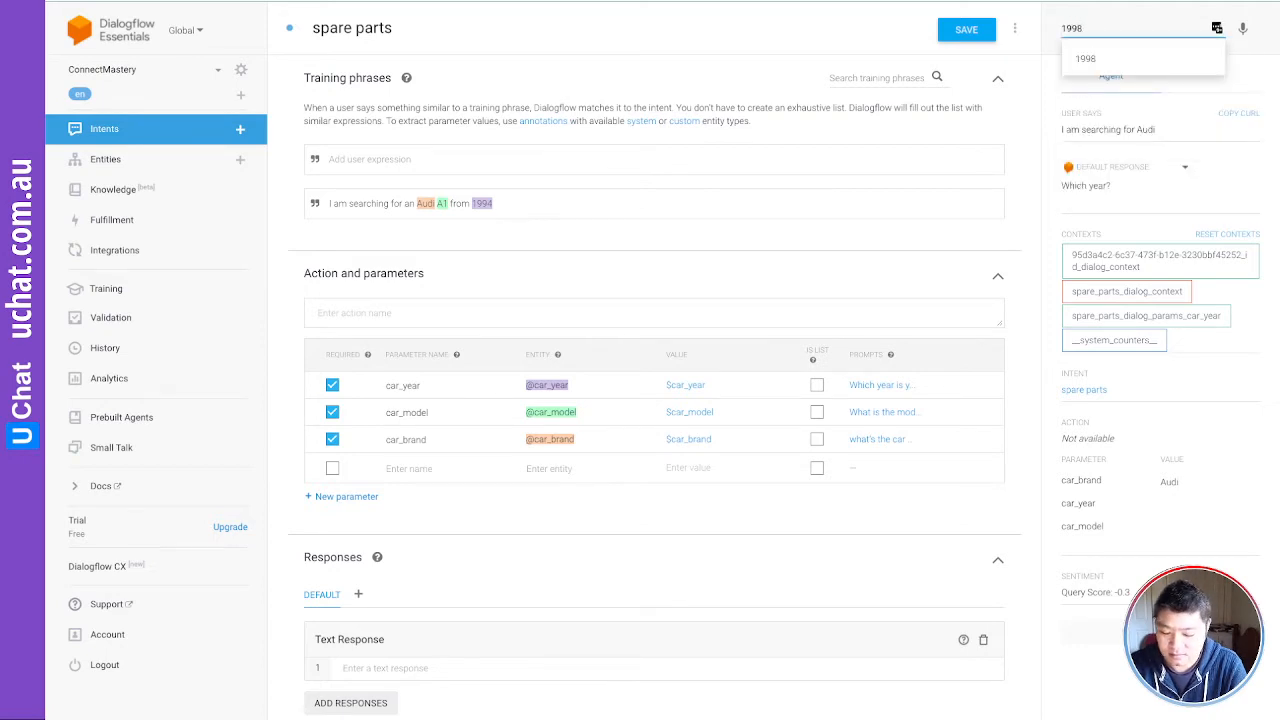
key("Return")
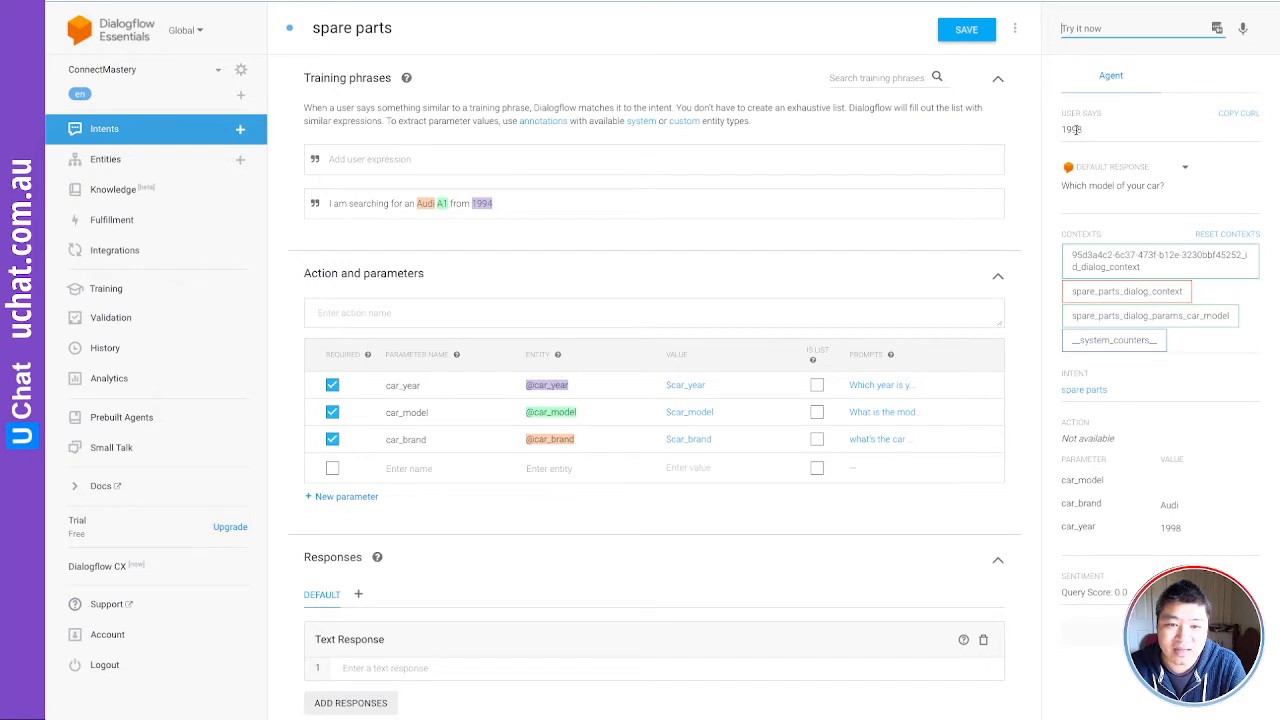
Step: Check the captured car_year value and view the prompt variants defined for the car_model parameter
left_click_drag(1064, 527, 1199, 533)
left_click(1199, 533)
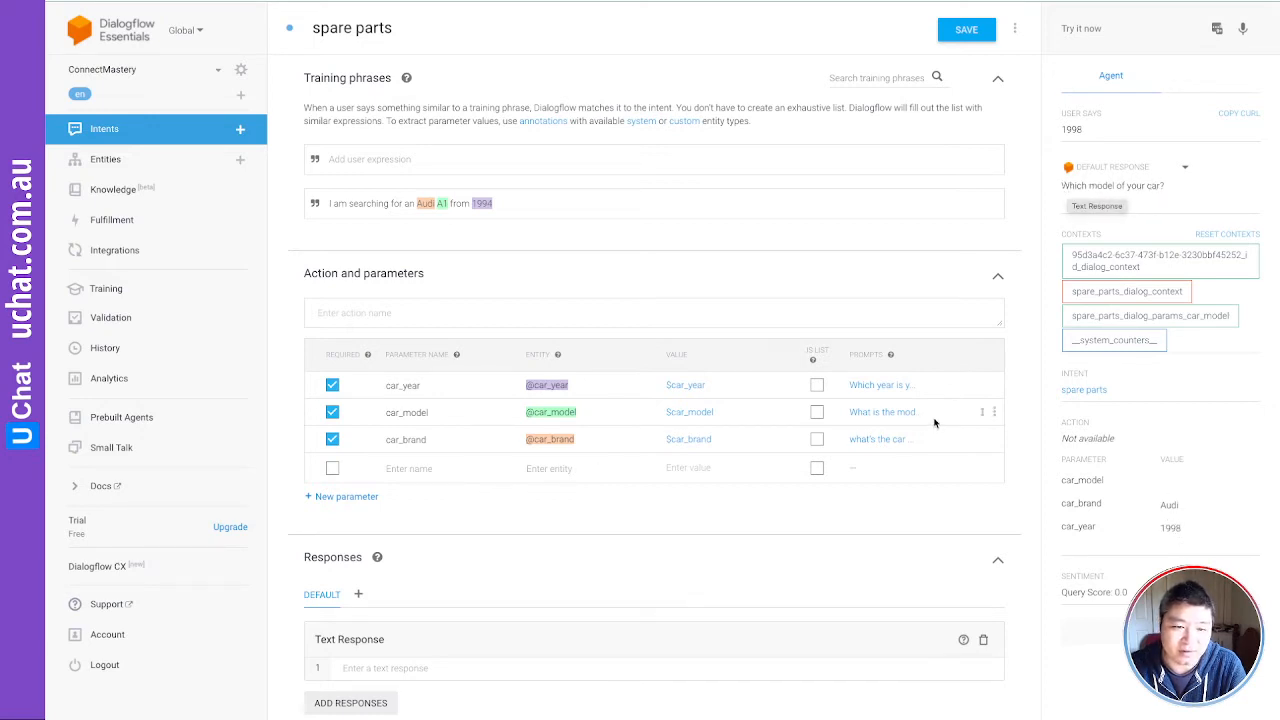
left_click(898, 414)
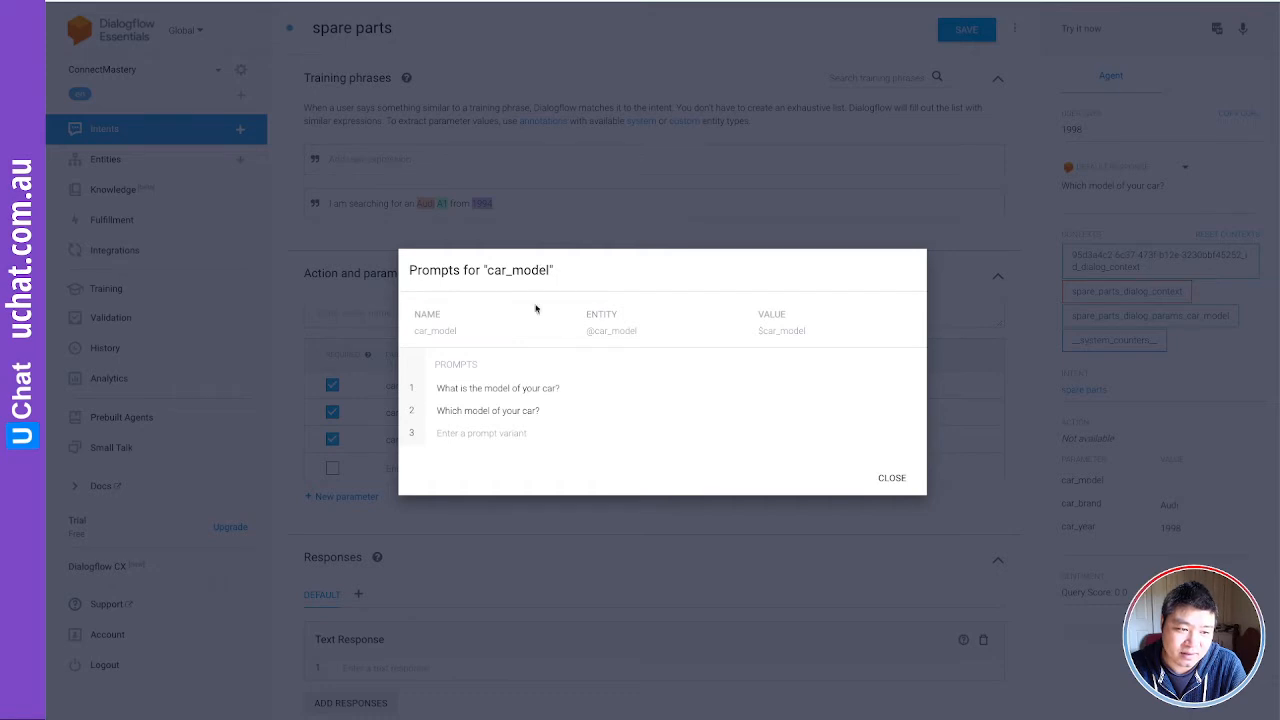
left_click(896, 479)
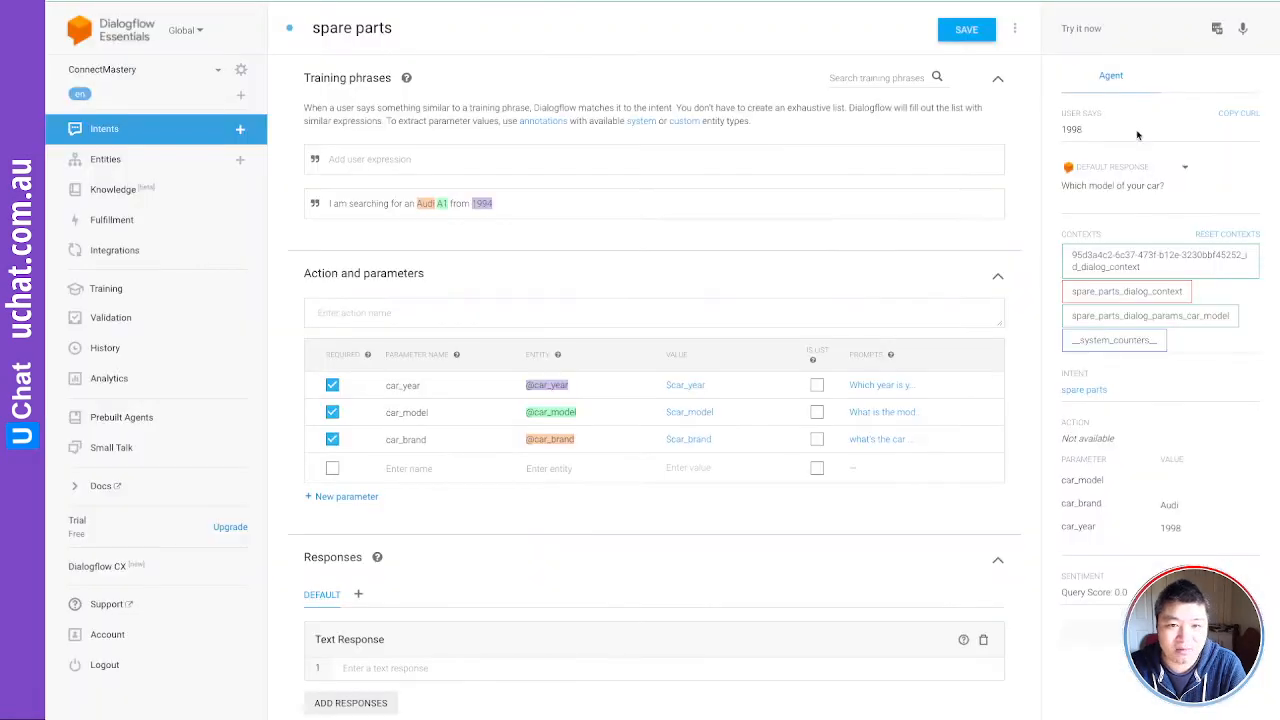
Step: Answer the agent's model question with A4 and check the captured brand, model and year values
left_click(1068, 28)
type("A4")
key("Return")
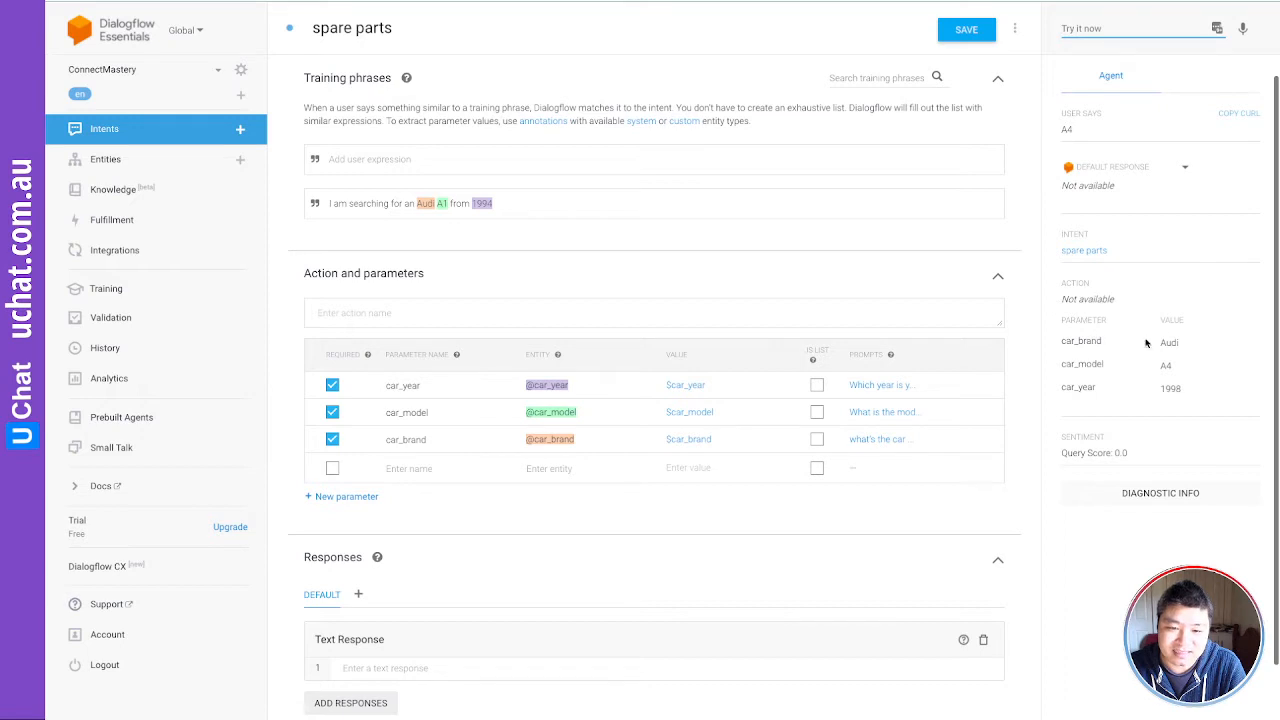
left_click_drag(1160, 343, 1183, 389)
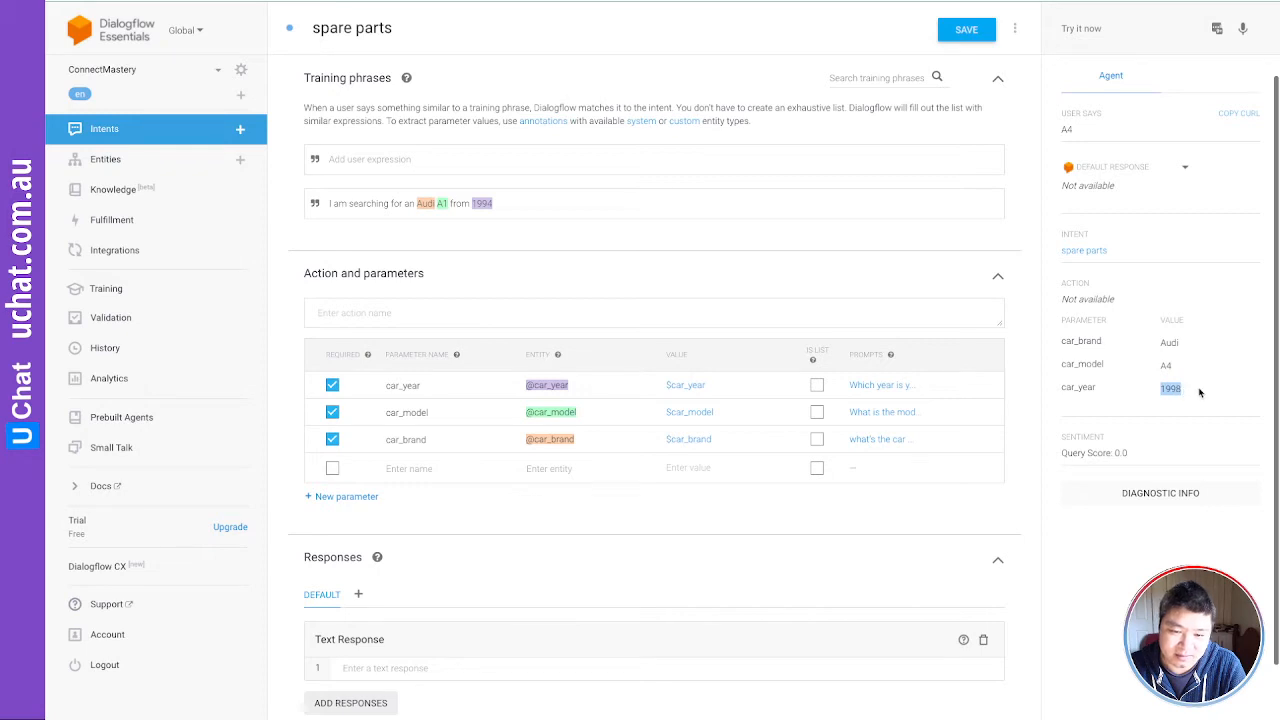
left_click(1198, 392)
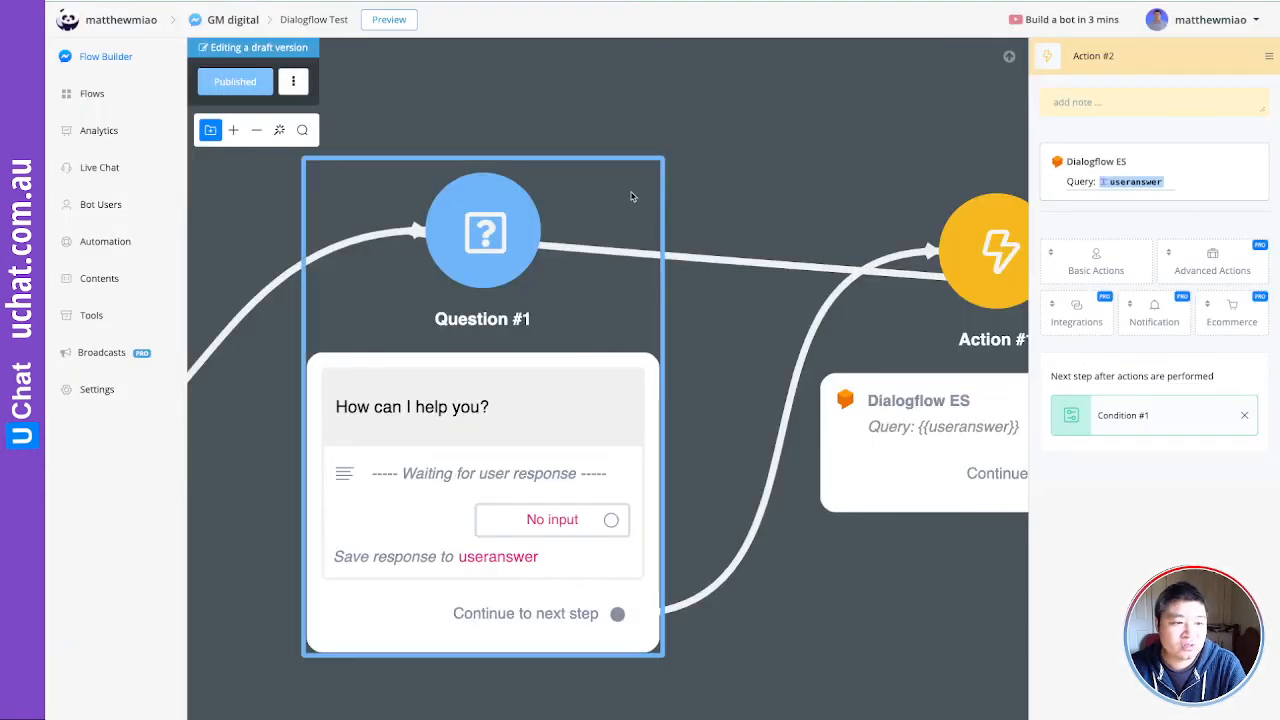
Step: In the UChat flow Dialogflow Test, open the Question #1 step and review where its response is saved
left_click_drag(651, 114, 1002, 161)
left_click_drag(500, 240, 692, 151)
left_click_drag(657, 222, 337, 186)
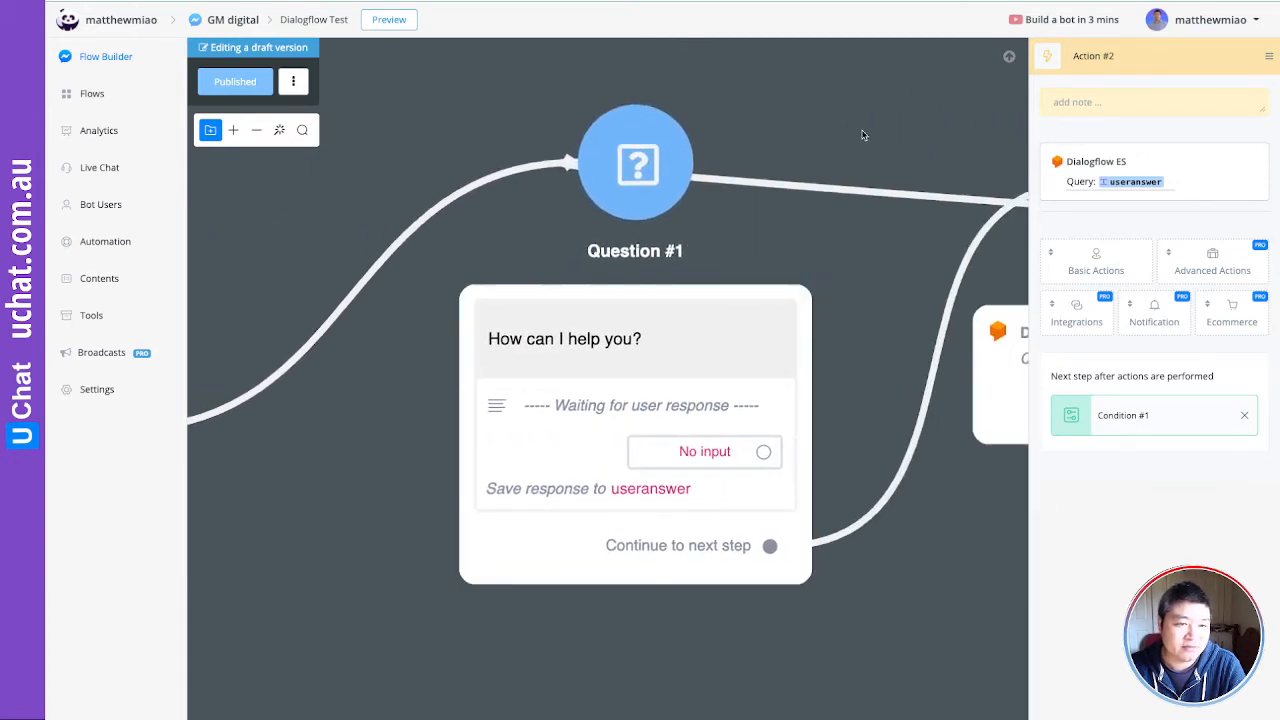
left_click_drag(865, 132, 731, 130)
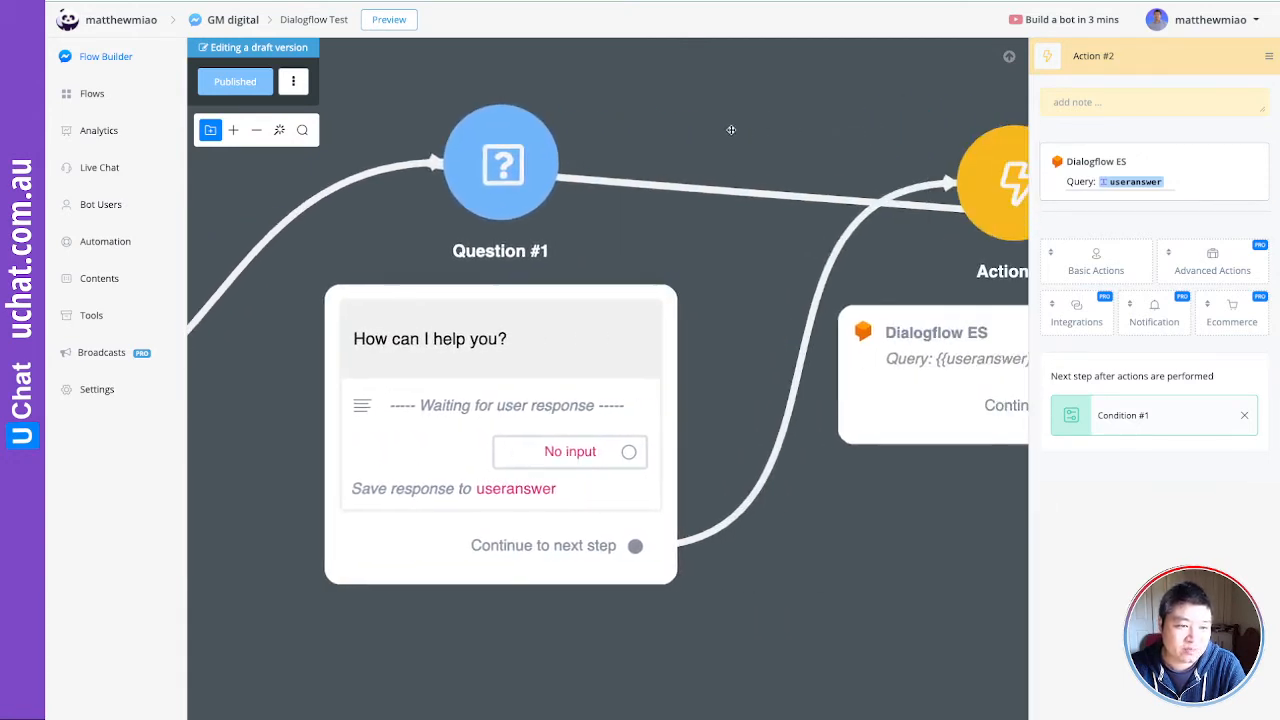
left_click(447, 348)
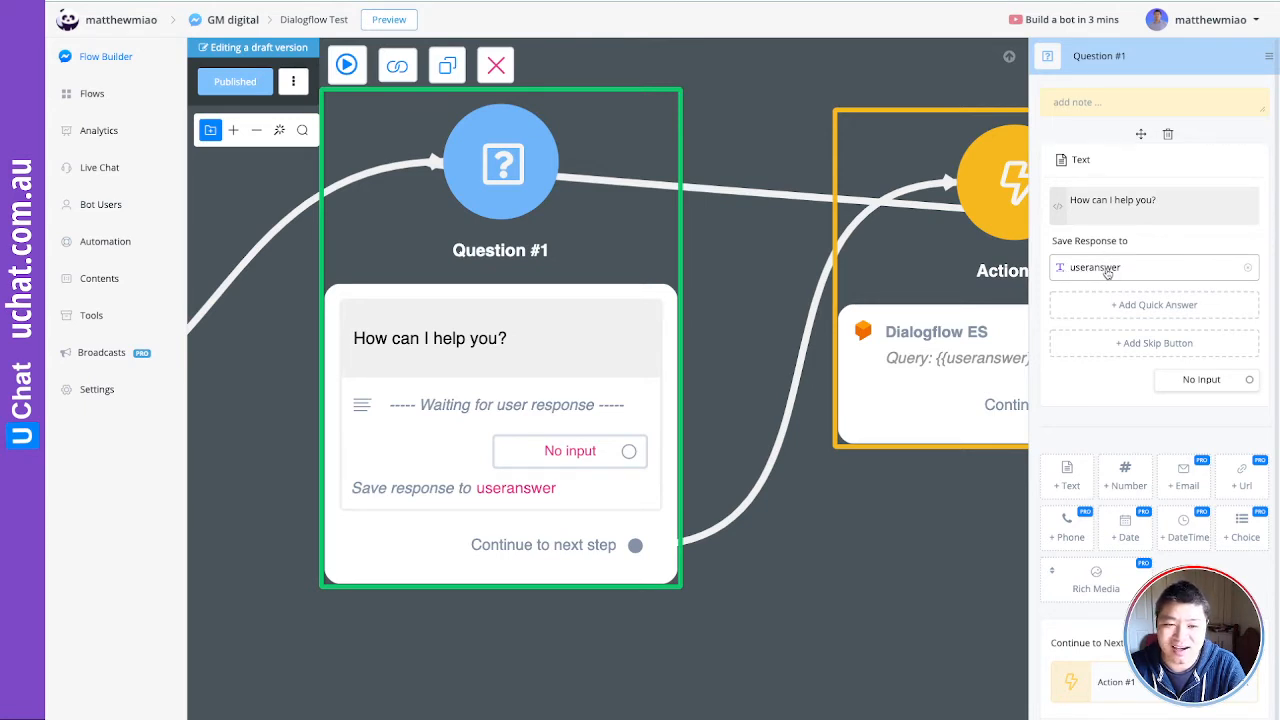
Step: Open the Dialogflow ES request settings of Action #1 to review its agent, query text and response mapping
left_click(870, 581)
left_click_drag(926, 545, 846, 523)
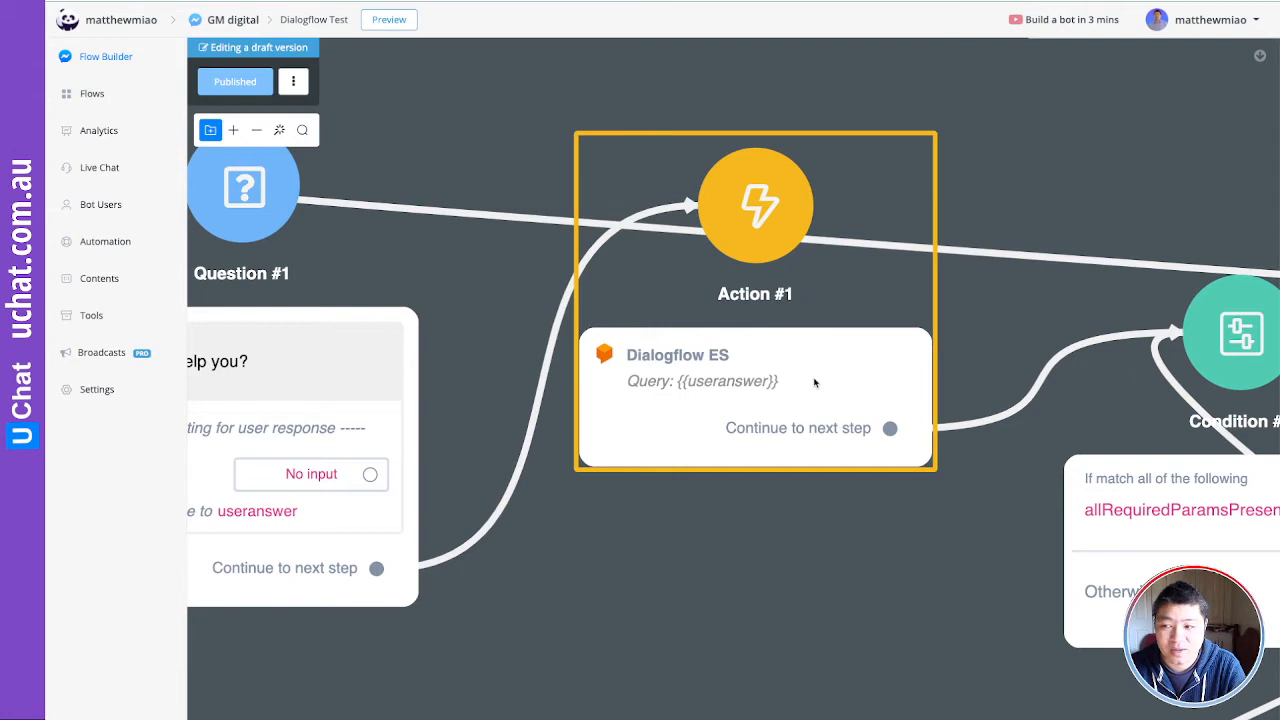
left_click(758, 377)
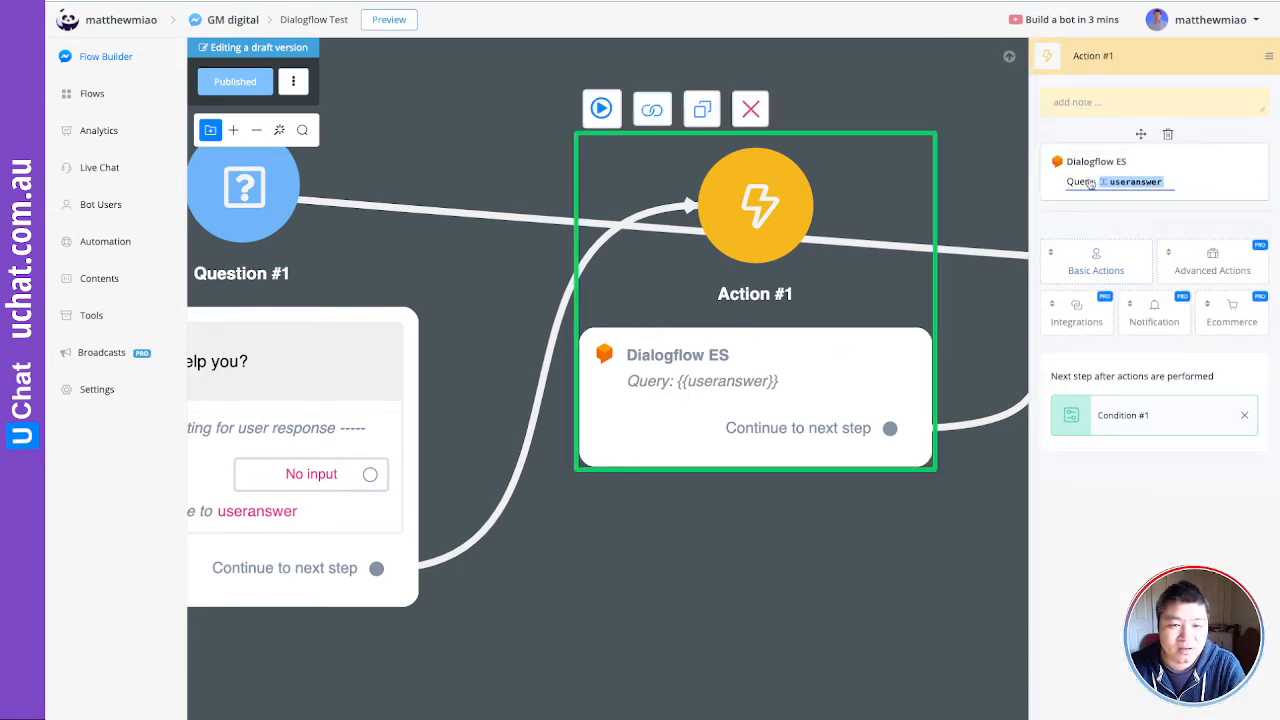
left_click(1097, 184)
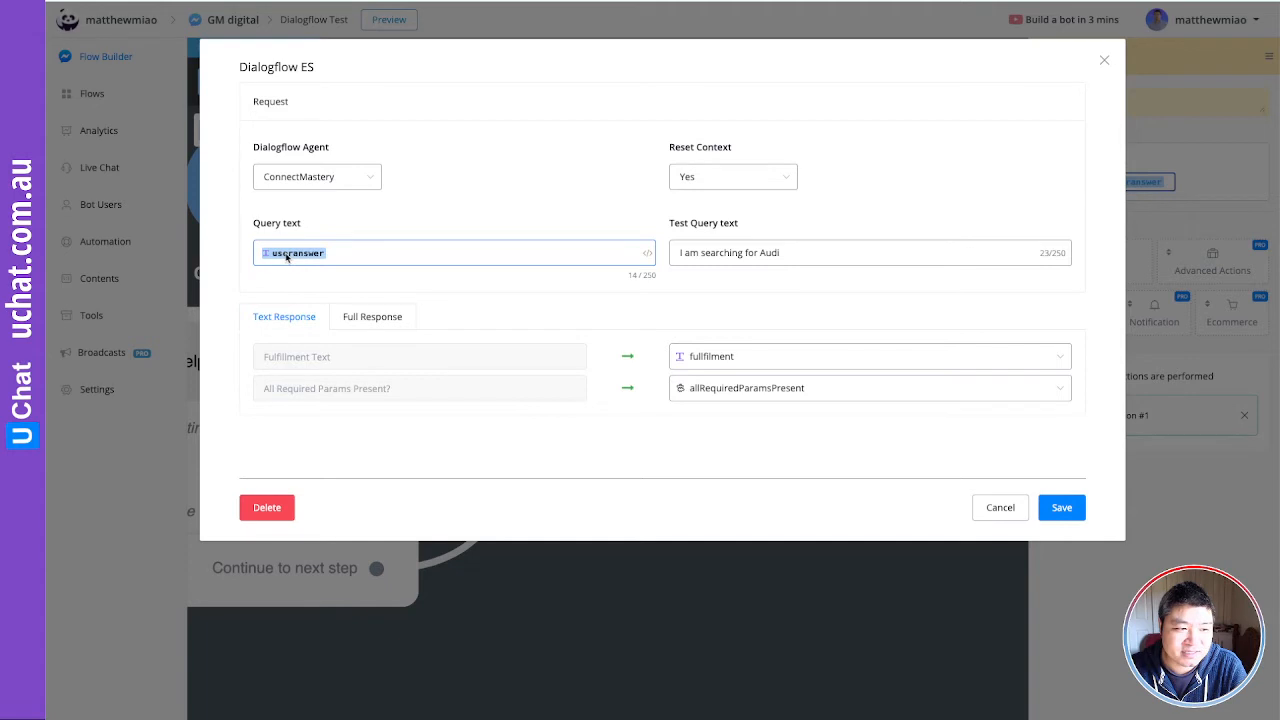
Step: Run a test request in the Full Response settings of Action #1 using the test query "I am searching for Audi"
left_click(738, 262)
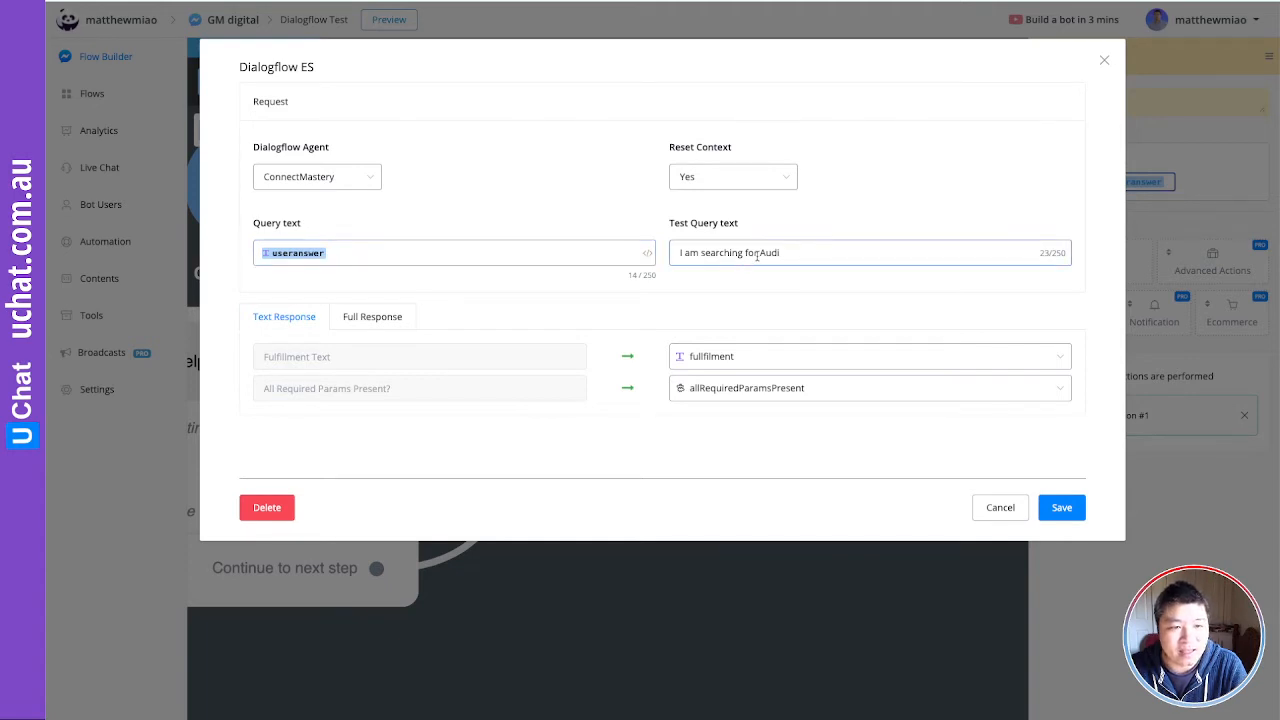
left_click_drag(744, 253, 772, 253)
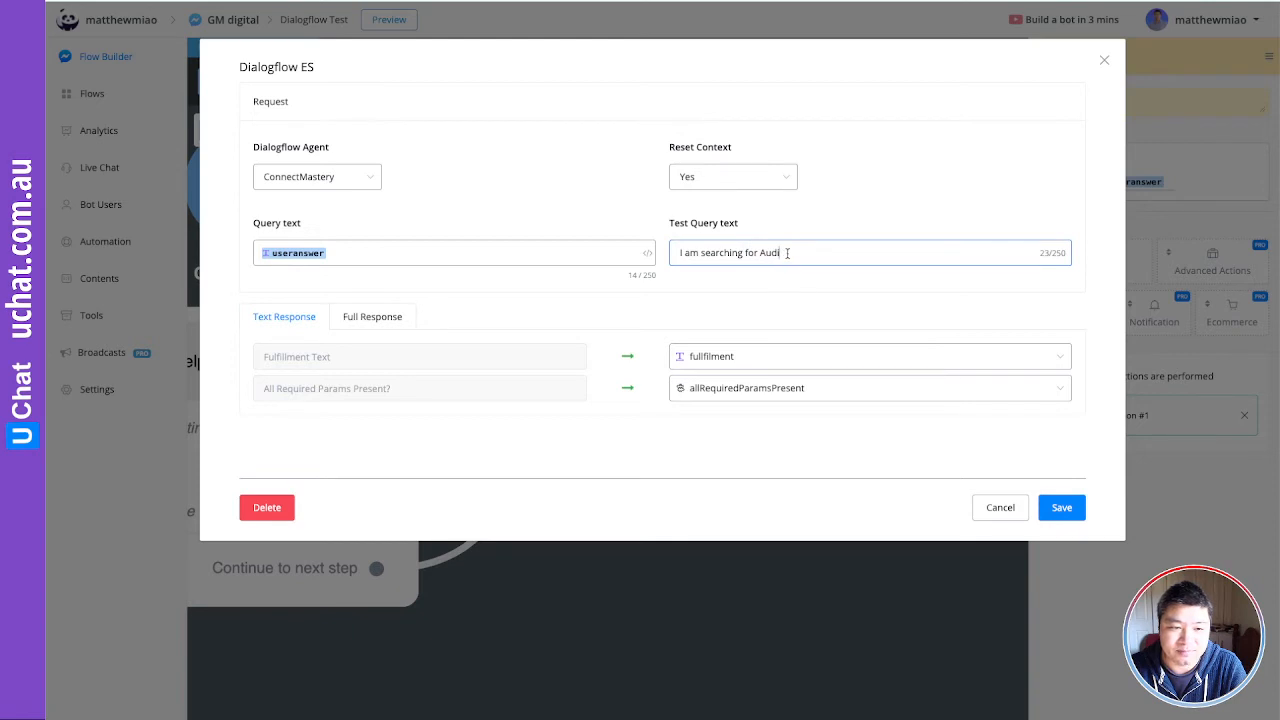
left_click(378, 318)
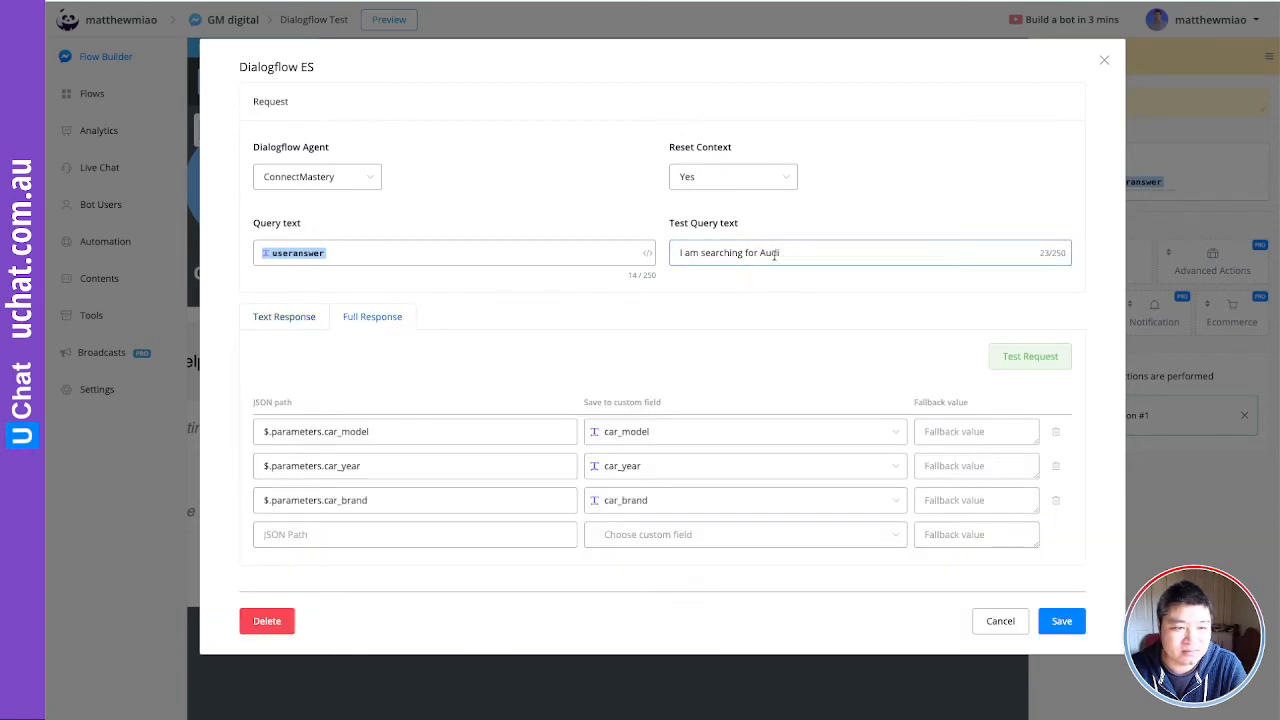
left_click(1024, 362)
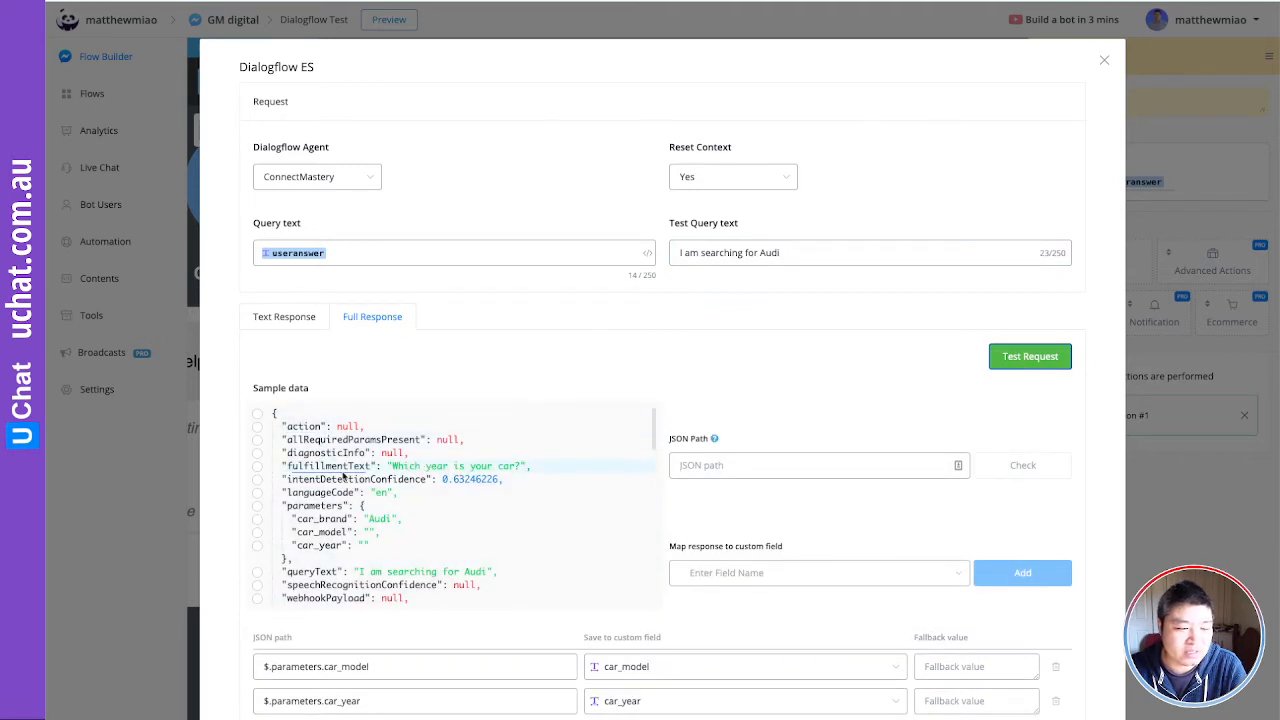
Step: Examine the sample data returned by the test request, including fulfillmentText and the car parameters, and the JSON path mappings
scroll(345, 472, "down", 2)
scroll(345, 472, "down", 2)
scroll(343, 477, "up", 10)
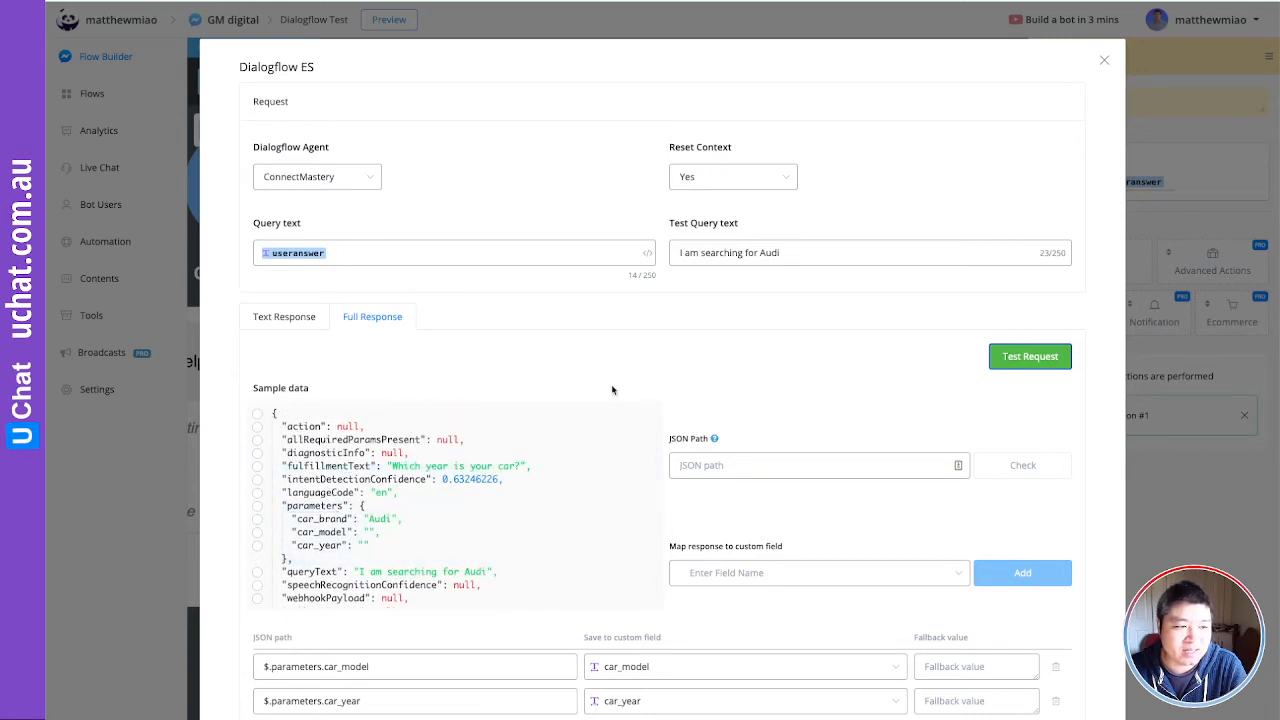
scroll(634, 388, "down", 2)
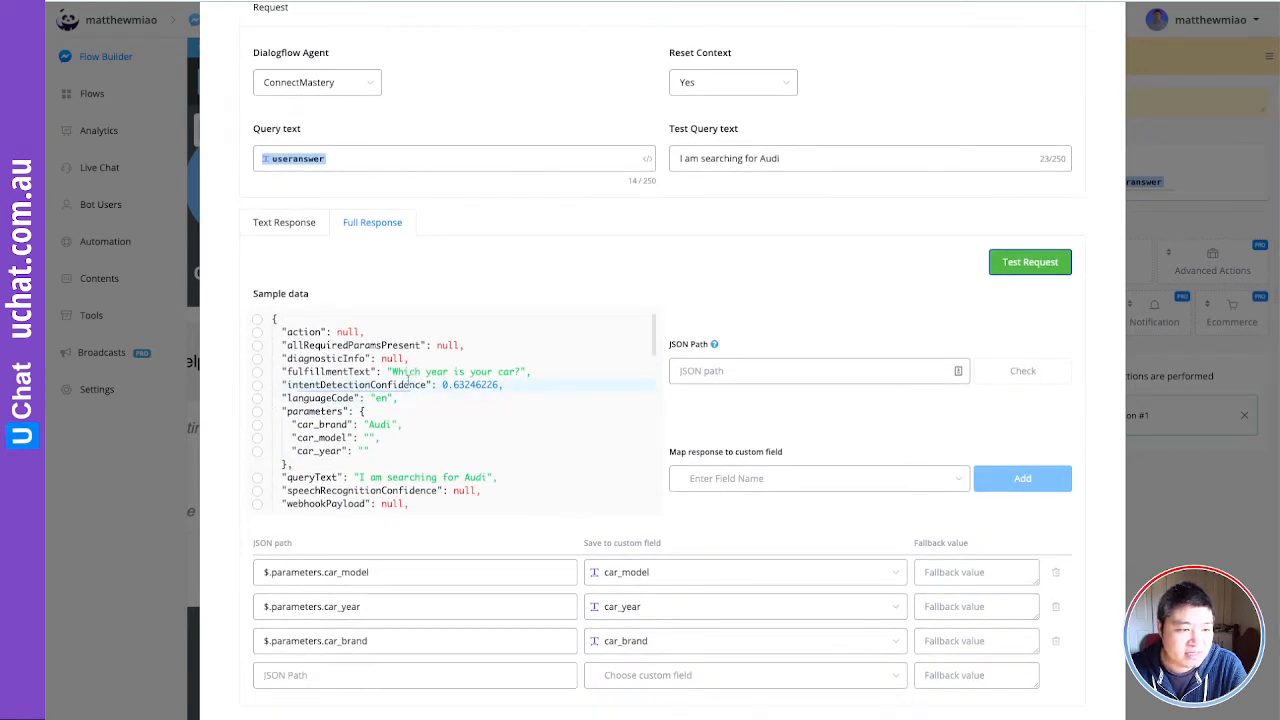
scroll(409, 383, "up", 2)
scroll(409, 383, "down", 2)
scroll(409, 383, "down", 1)
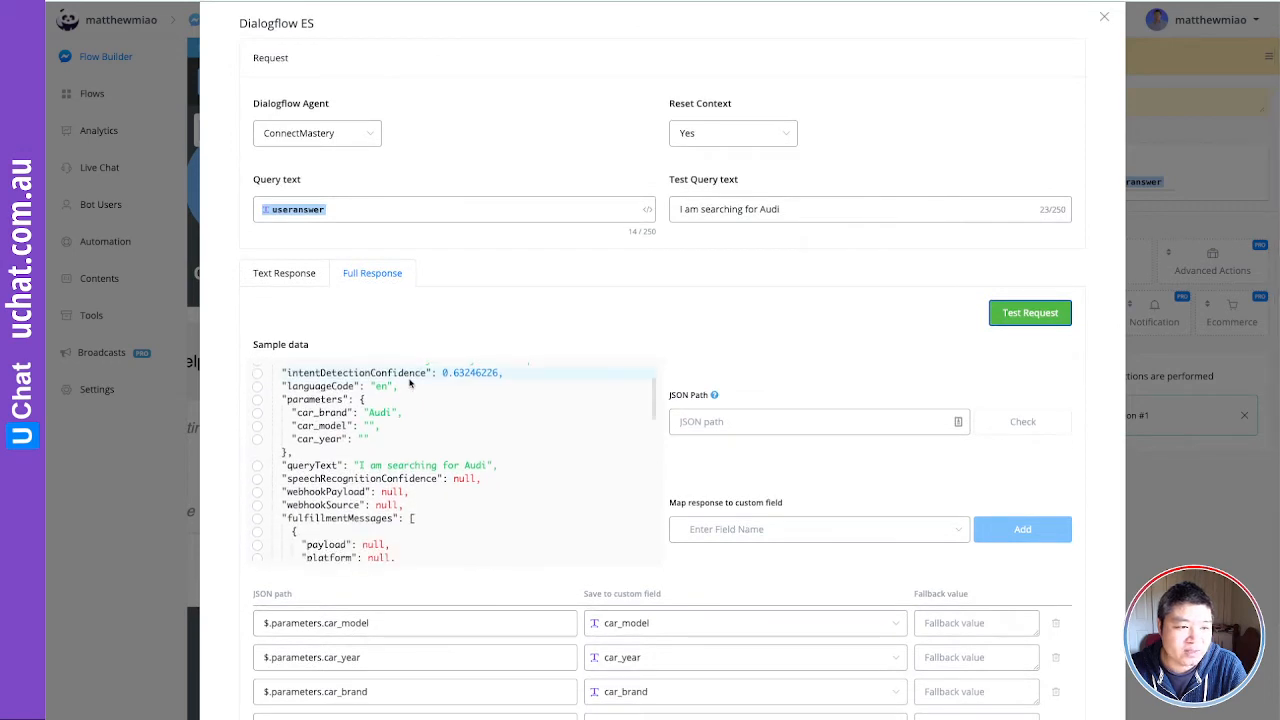
scroll(409, 381, "up", 3)
scroll(752, 328, "down", 2)
scroll(752, 328, "down", 1)
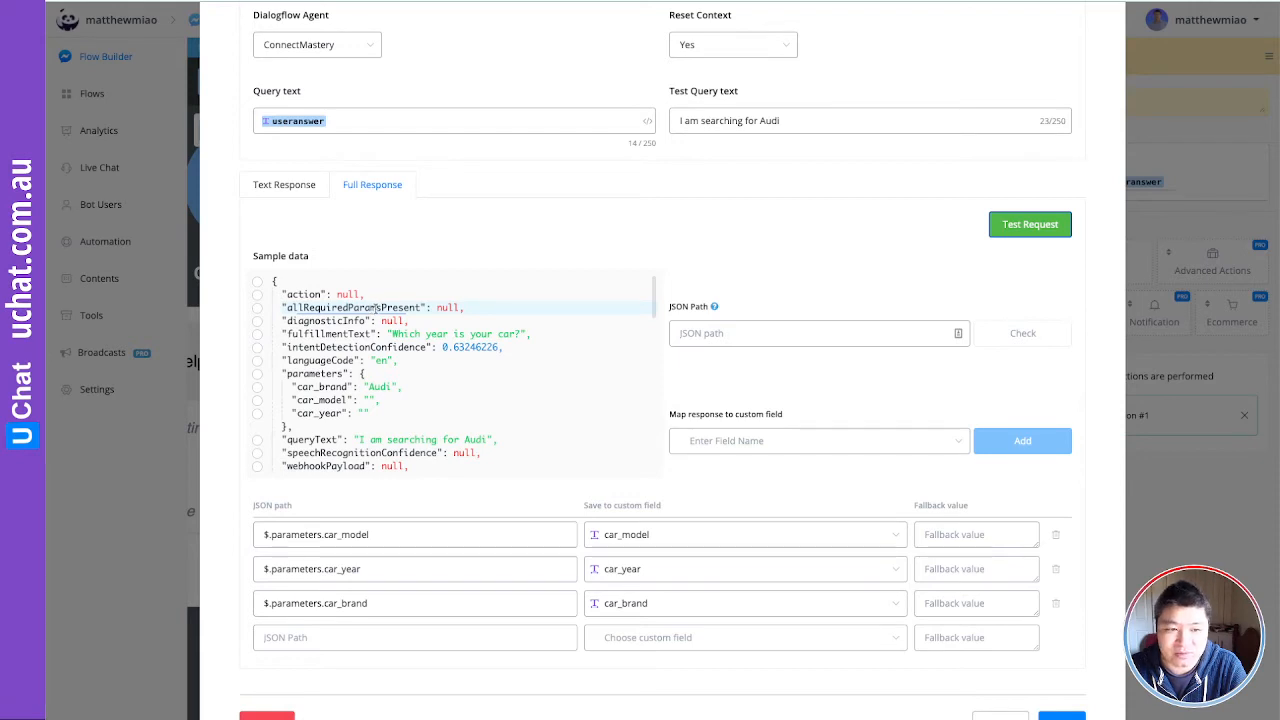
Step: Compare the Fulfillment Text and All Required Params Present mappings with the matching fields in the sample response
left_click(280, 188)
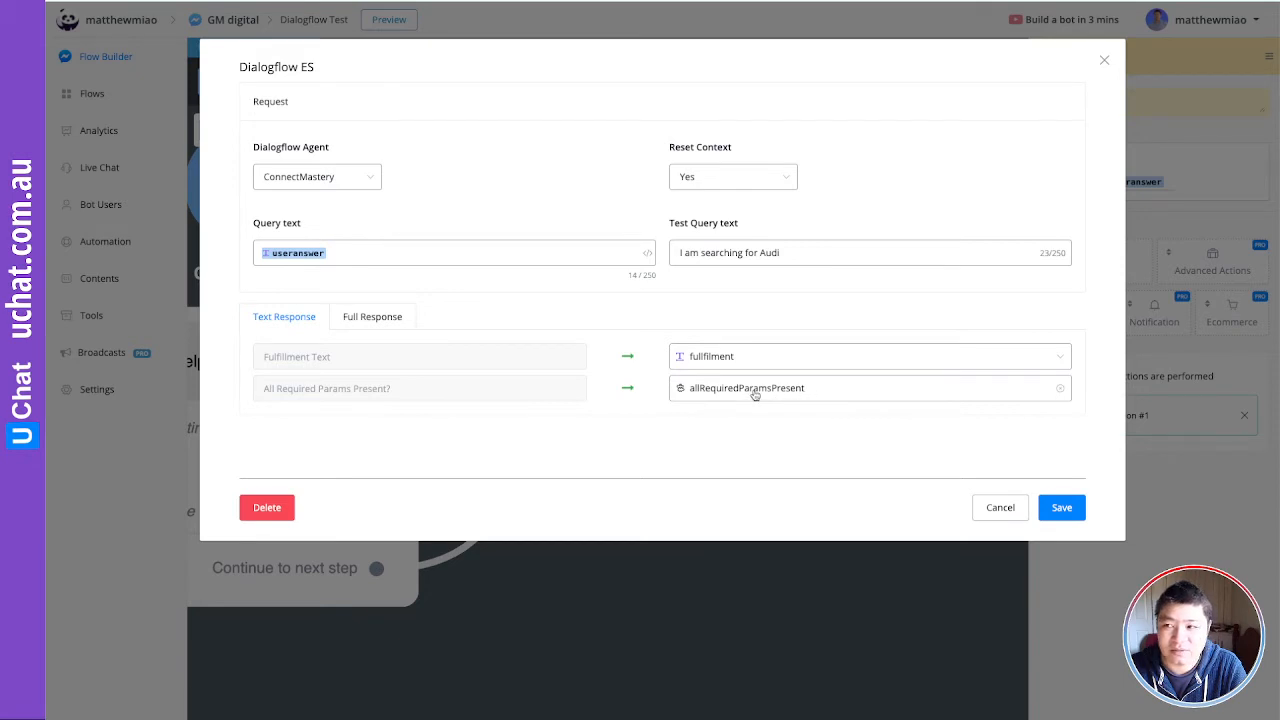
left_click(372, 317)
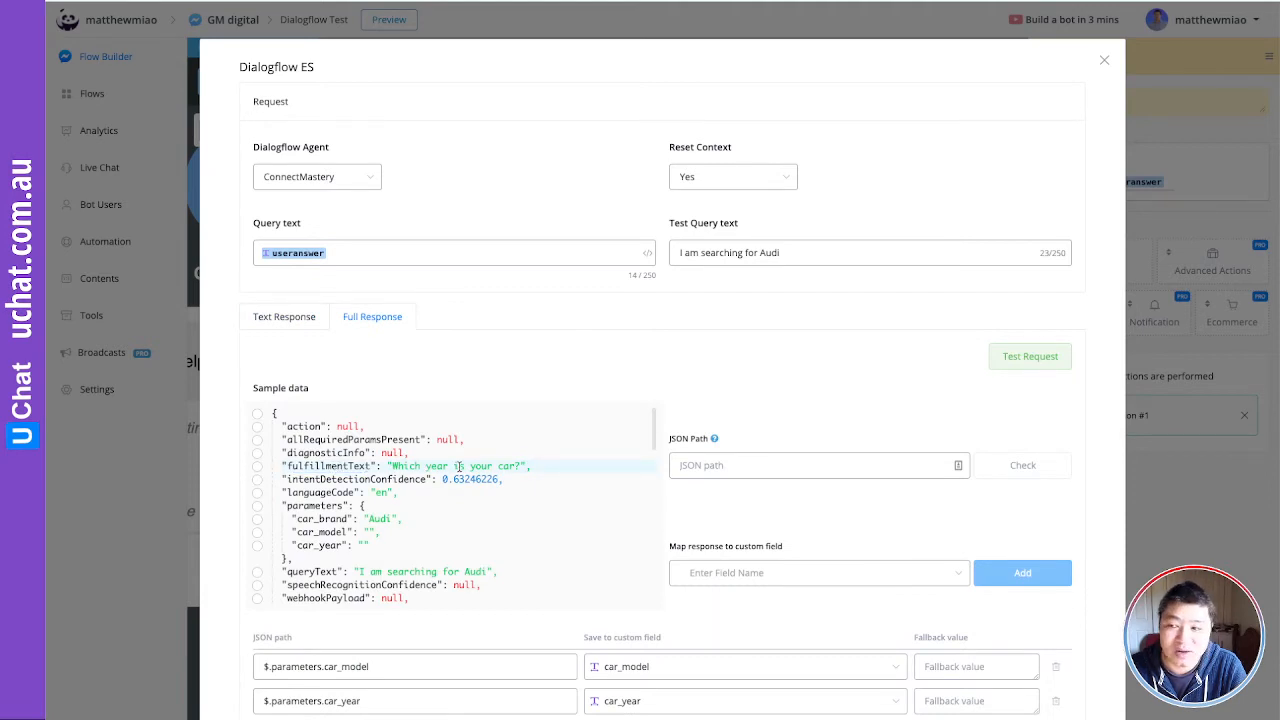
left_click(285, 318)
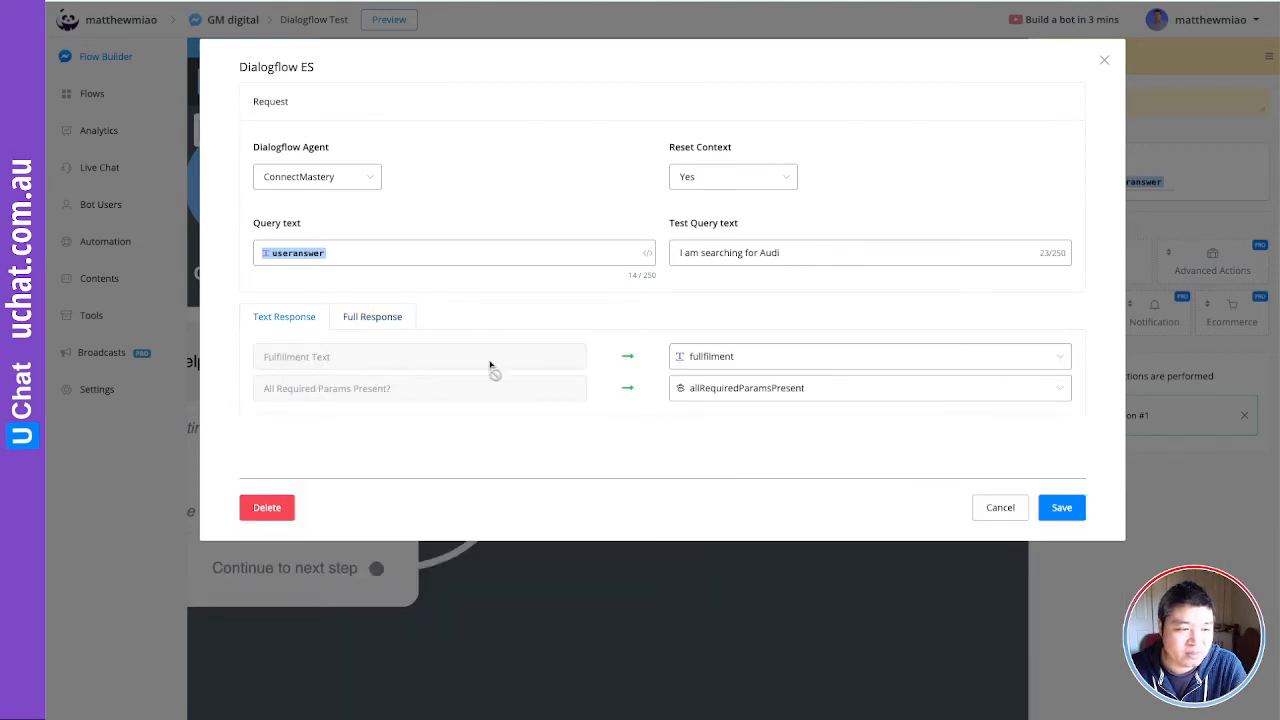
Step: Pick the car_brand value in the sample response to get its JSON path, and save the Dialogflow ES settings of Action #1
left_click(365, 318)
scroll(590, 363, "down", 2)
scroll(511, 373, "down", 1)
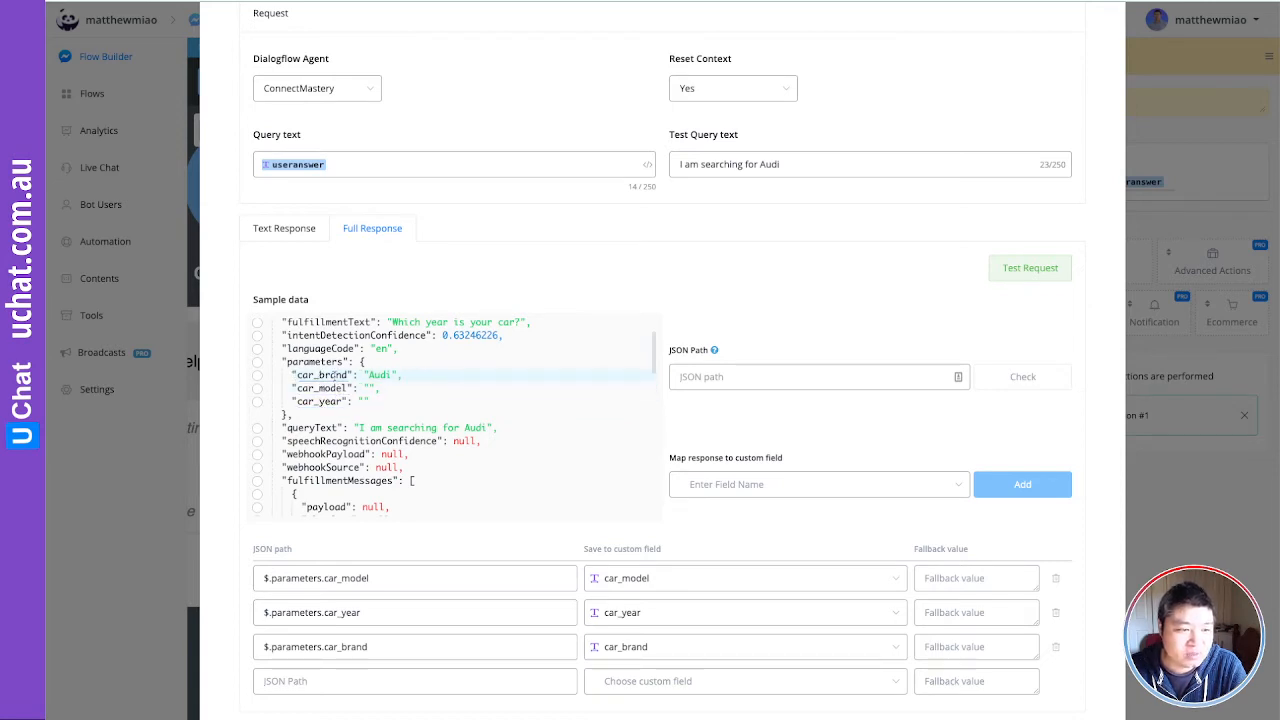
left_click(258, 376)
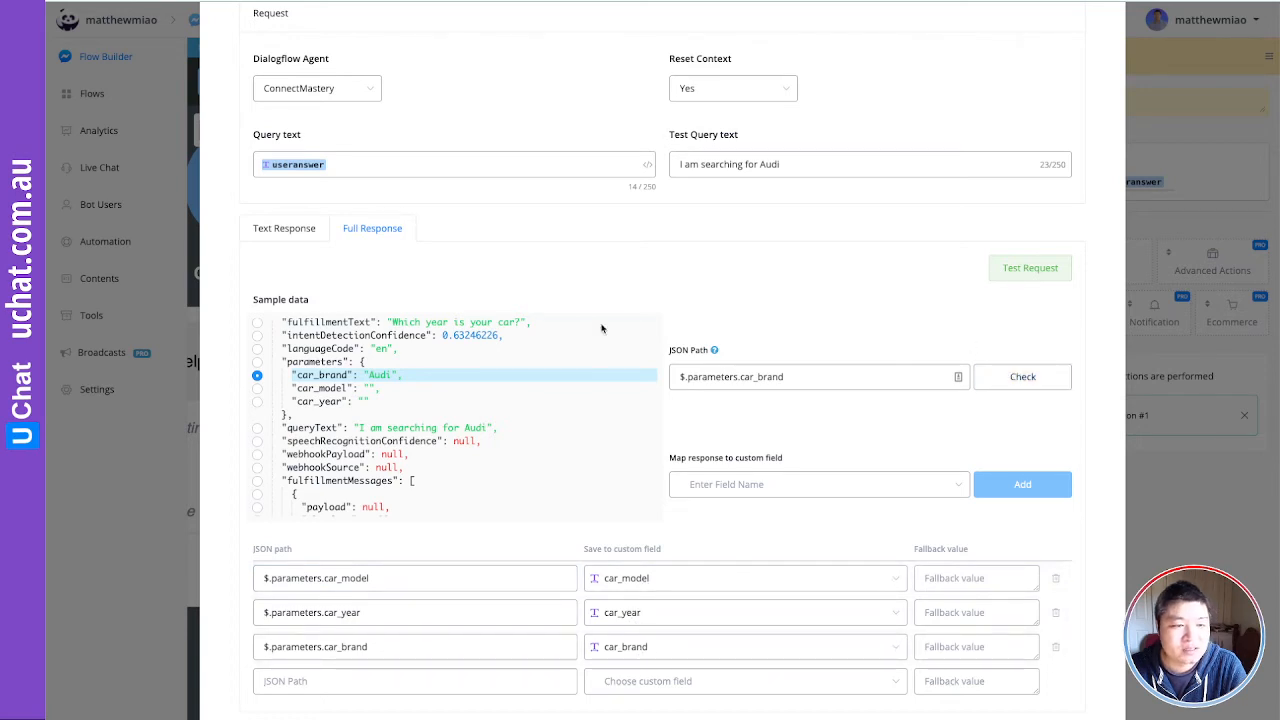
left_click(285, 229)
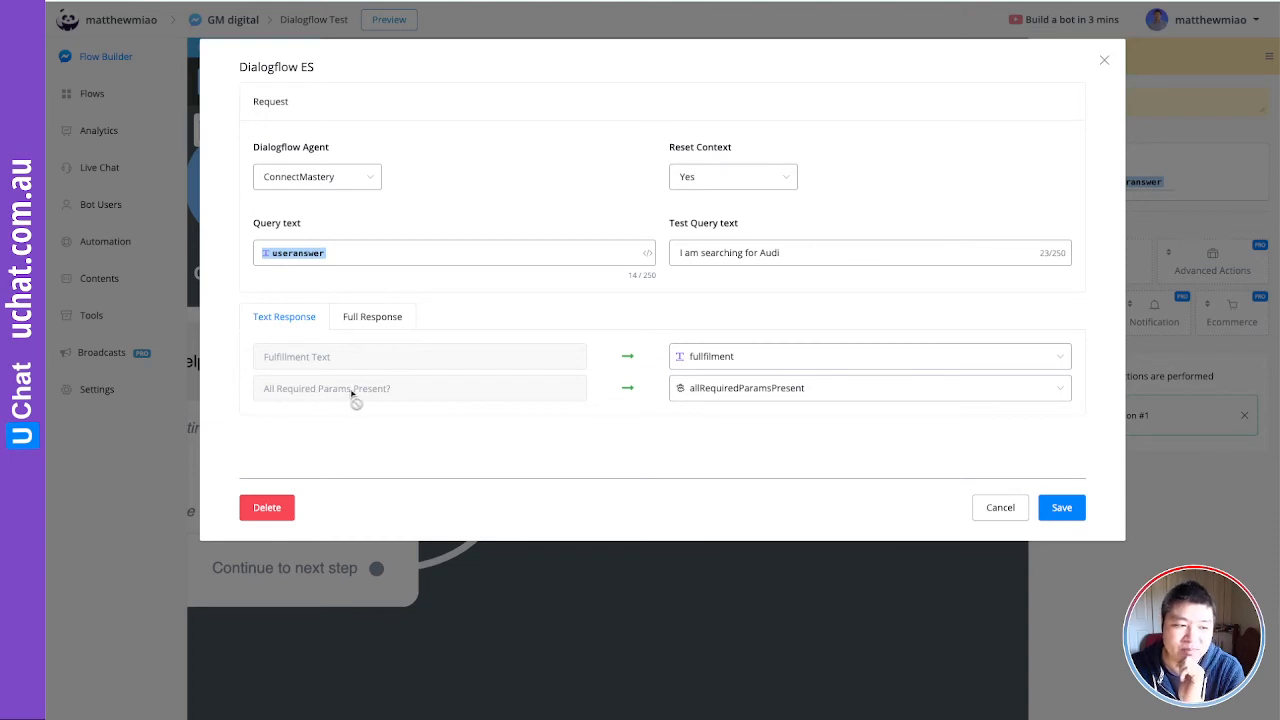
left_click(1061, 507)
Step: Open Condition #1 and review its allRequiredParamsPresent rule and the steps it leads to
left_click(849, 538)
left_click_drag(849, 538, 352, 459)
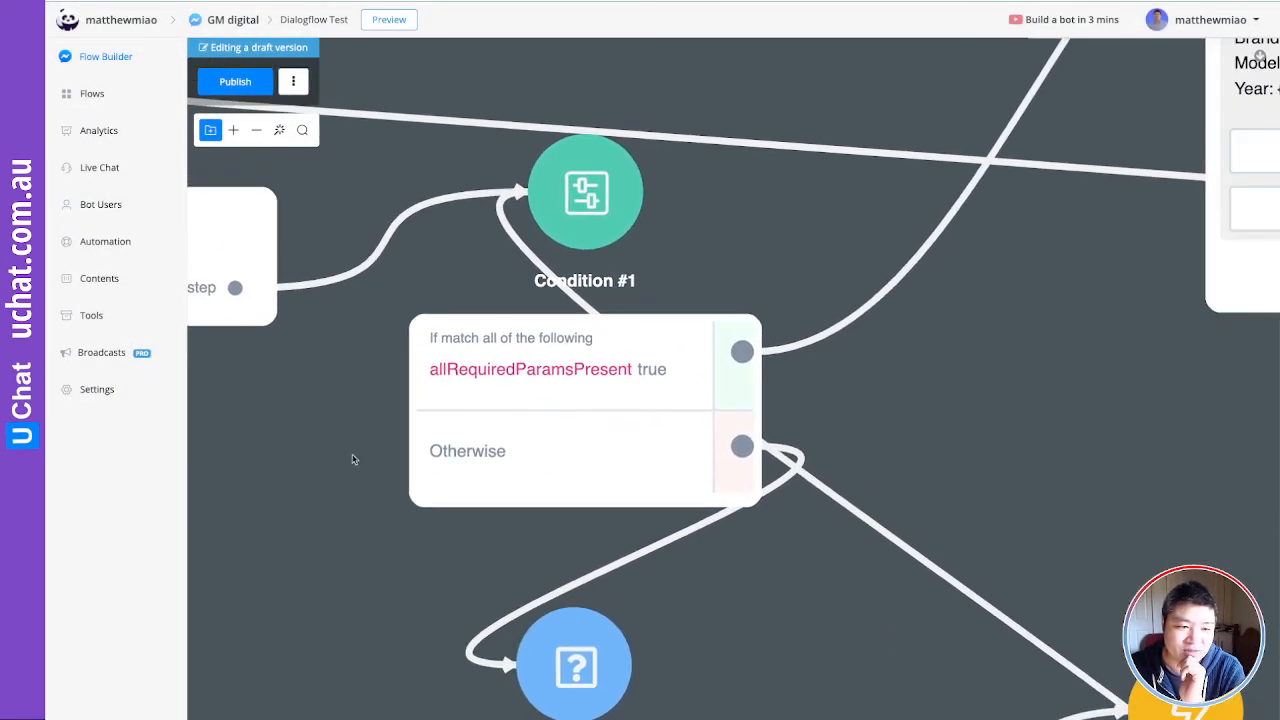
left_click(641, 353)
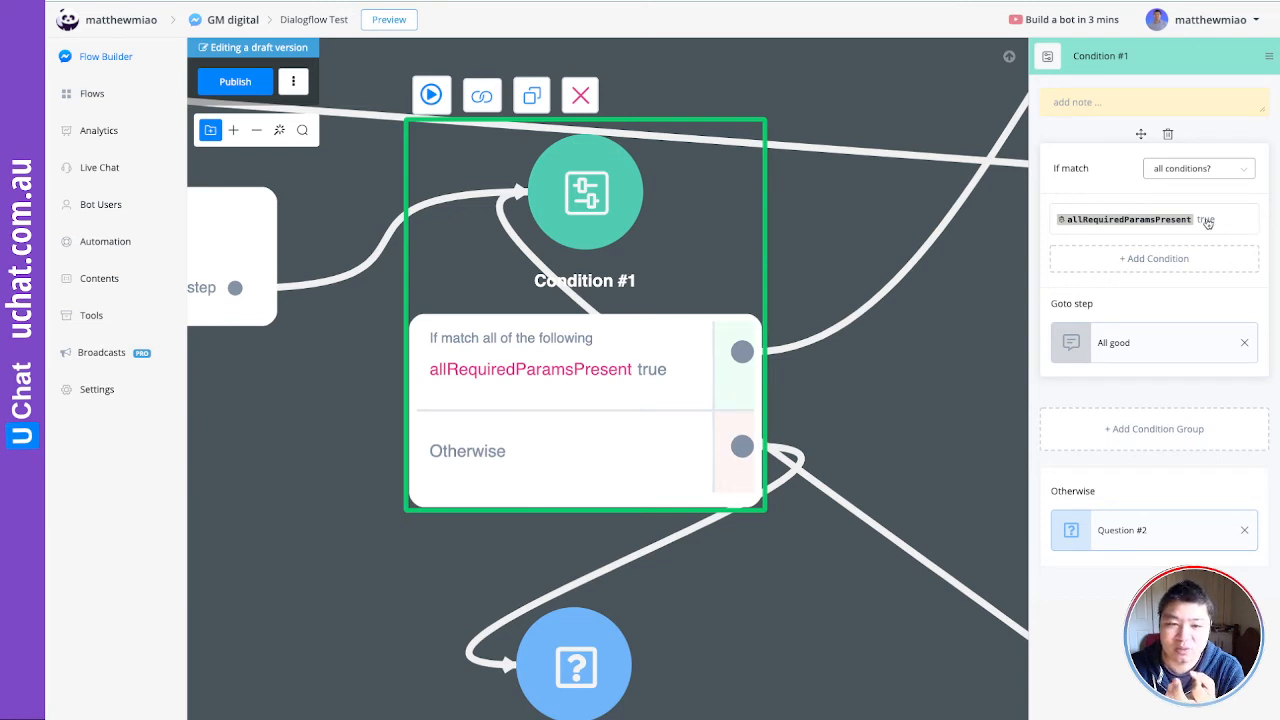
left_click(917, 418)
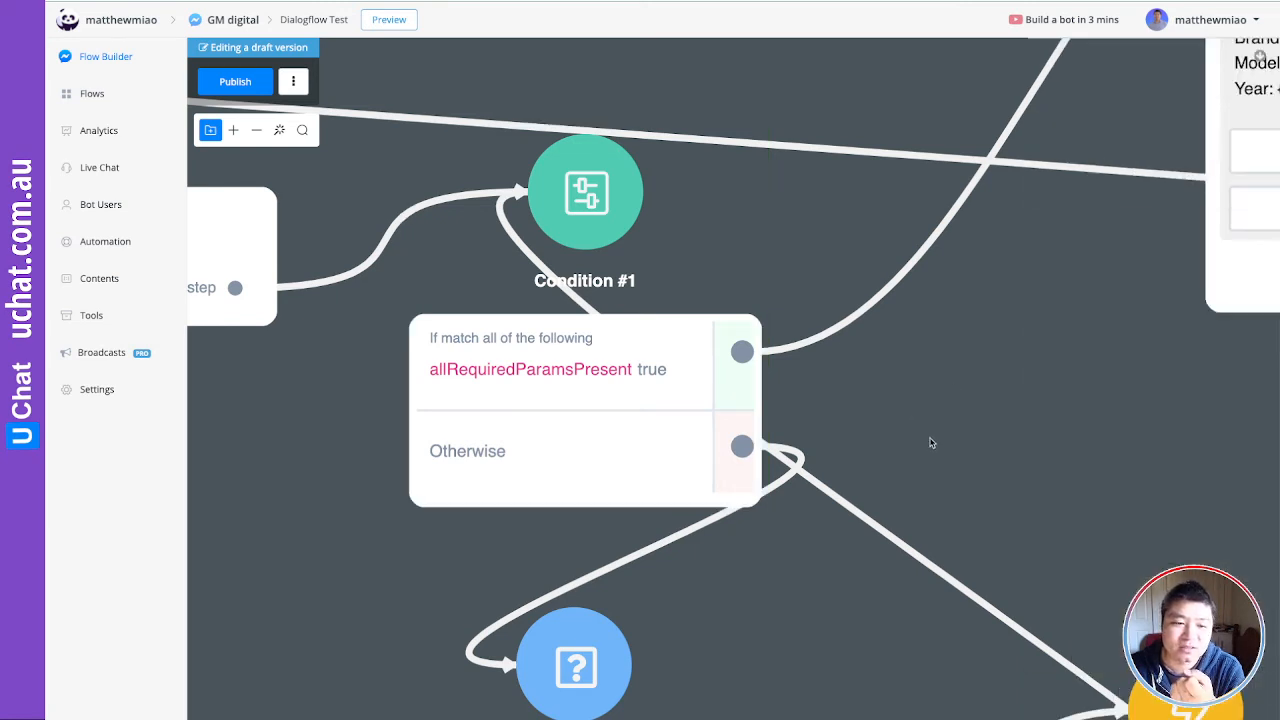
Step: Follow the Otherwise branch to Question #2 and review its fullfilment text and the field its response is saved to
left_click_drag(929, 443, 994, 206)
left_click_drag(808, 480, 812, 447)
left_click_drag(882, 483, 1015, 363)
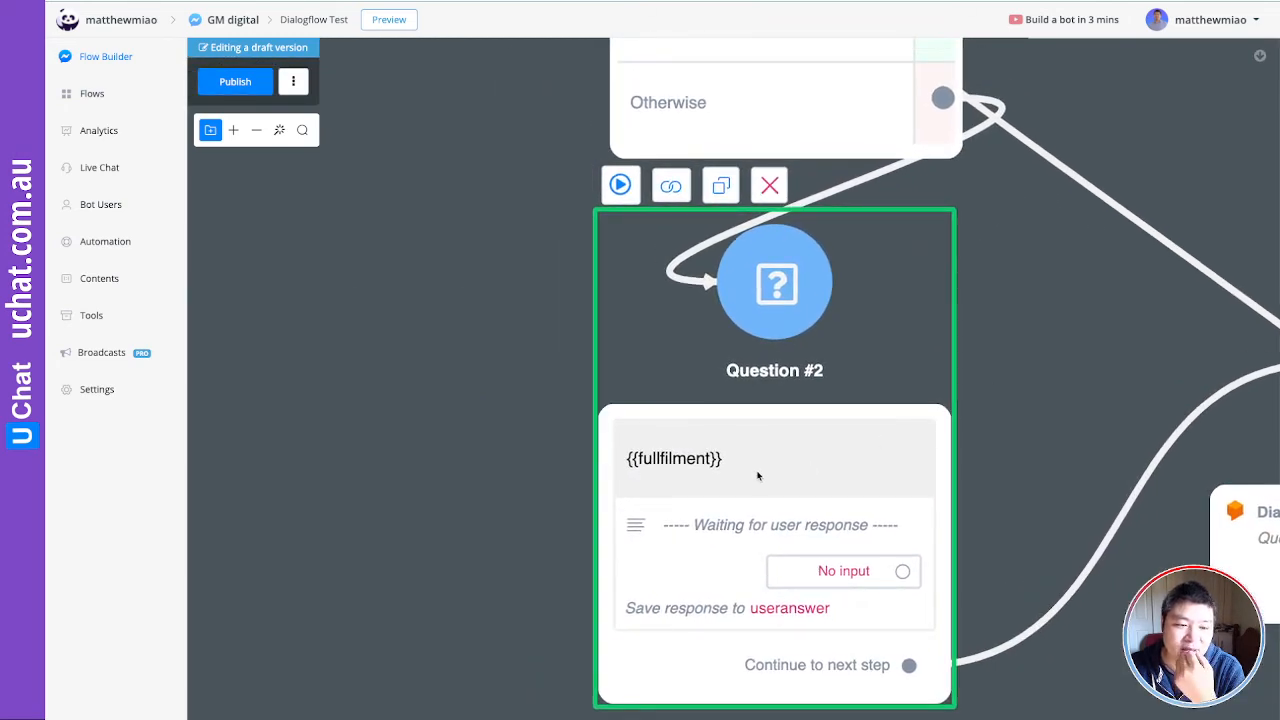
left_click(762, 478)
double_click(1125, 209)
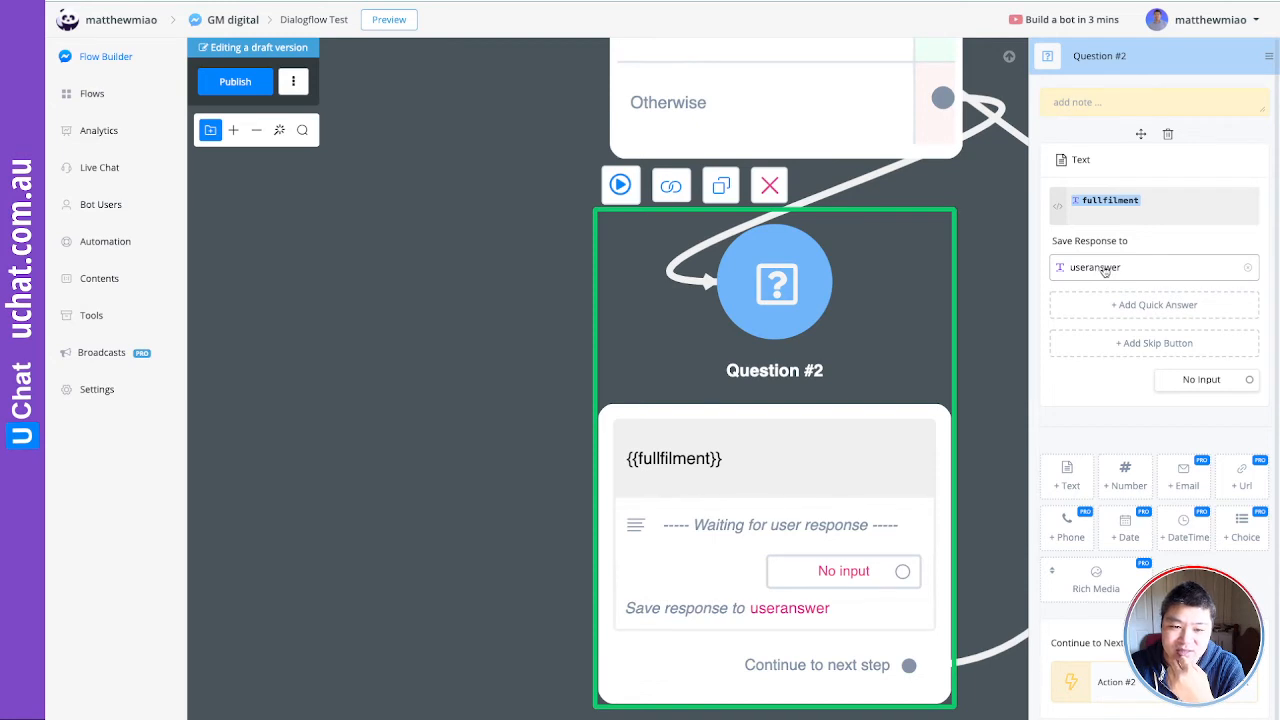
left_click(990, 420)
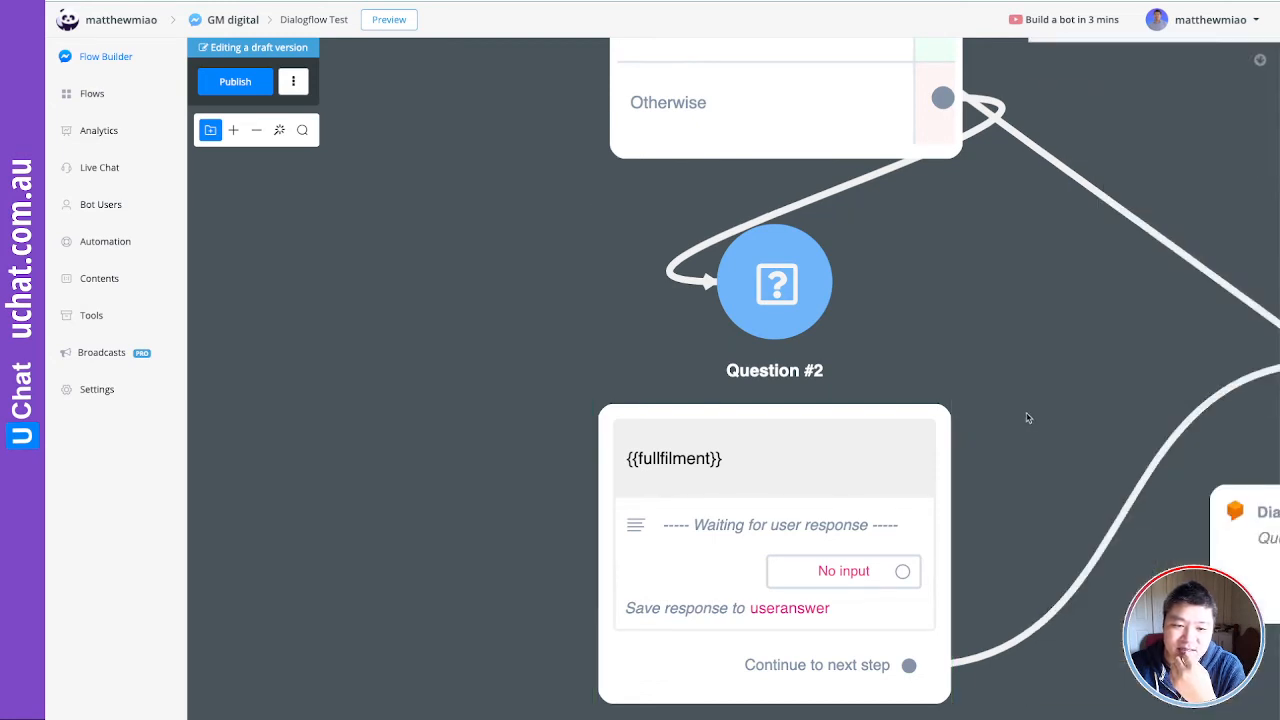
Step: Open the Dialogflow ES request of Action #2, review its Reset Context and text and full response mappings, and save it
left_click_drag(1025, 420, 788, 327)
left_click_drag(966, 603, 709, 609)
left_click(809, 484)
left_click(765, 440)
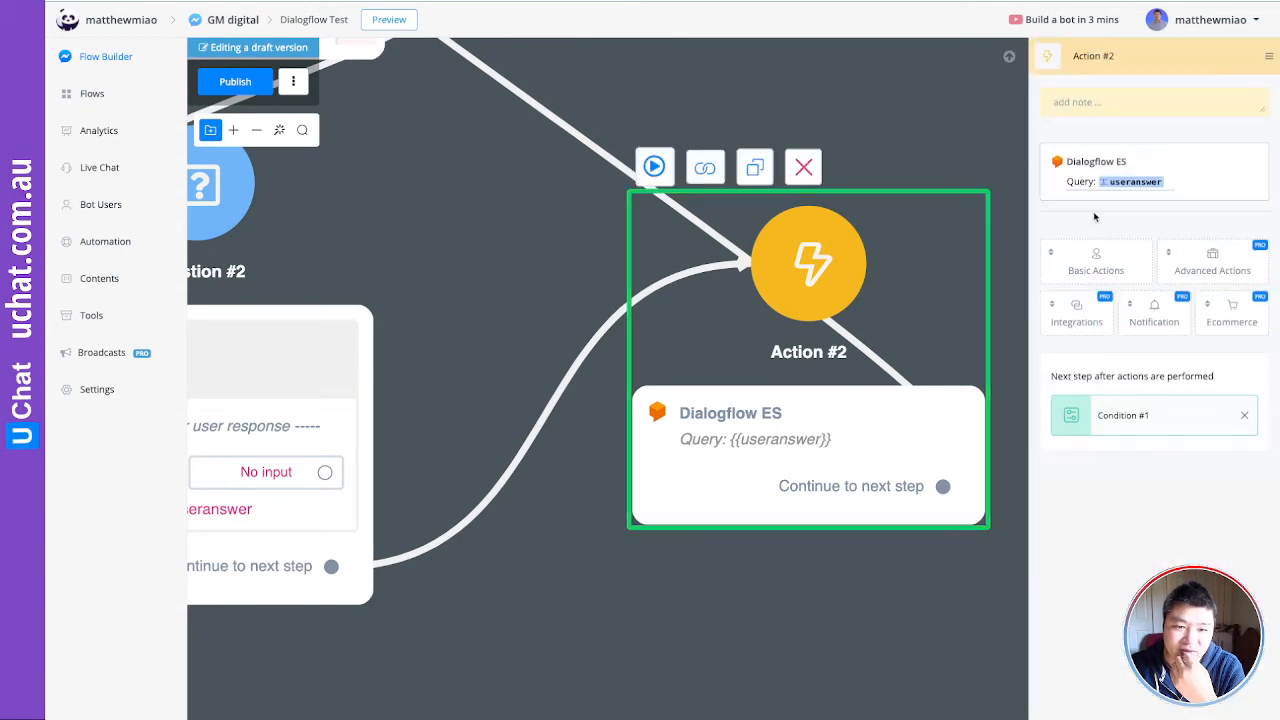
left_click(1077, 184)
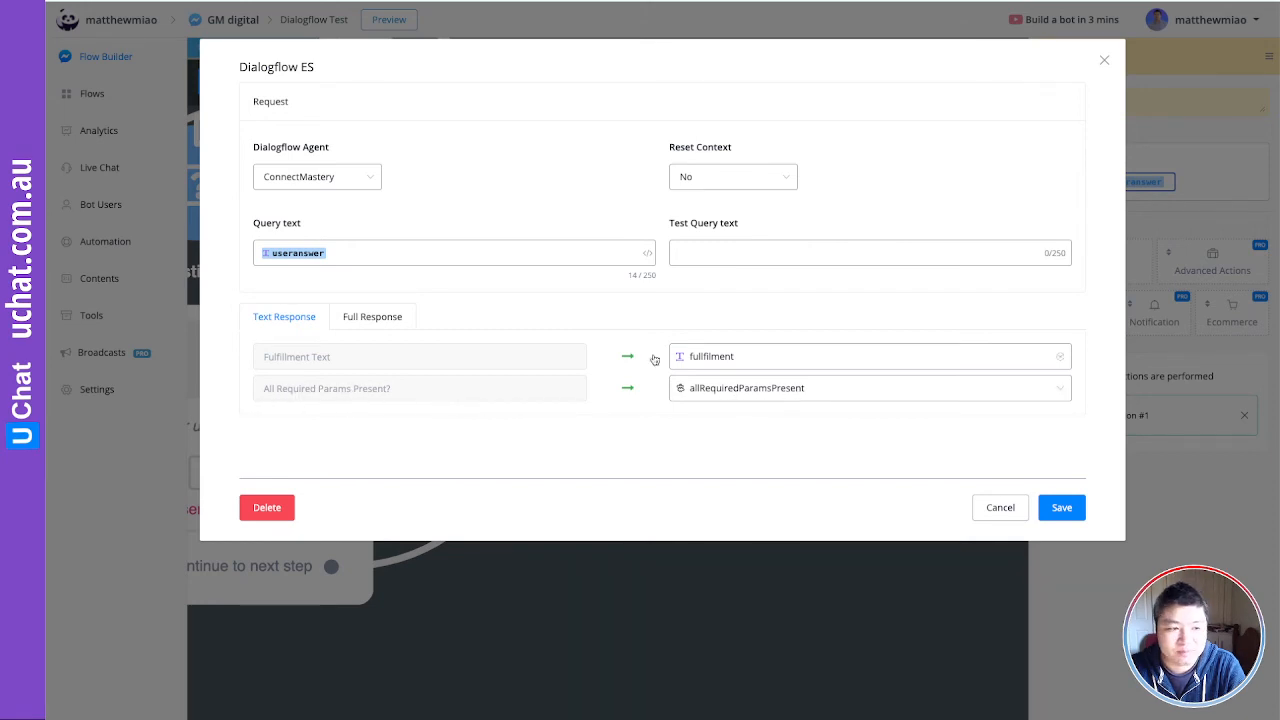
left_click(395, 319)
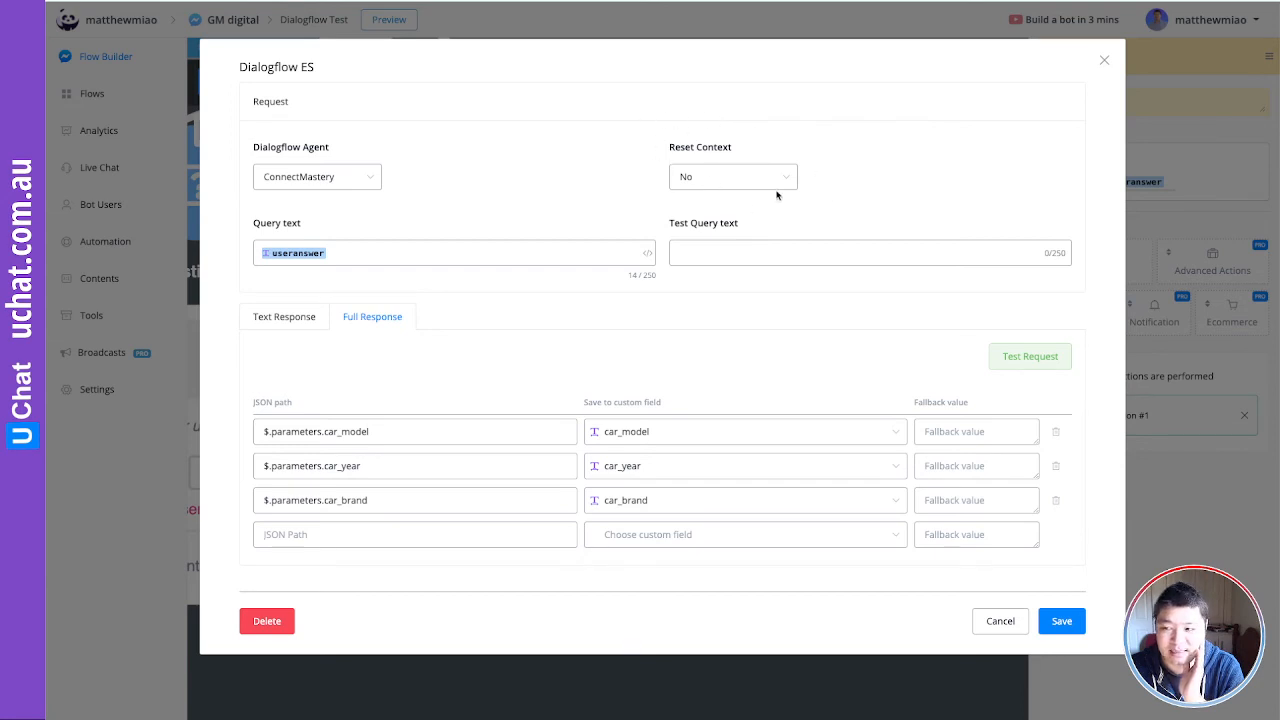
left_click(1064, 623)
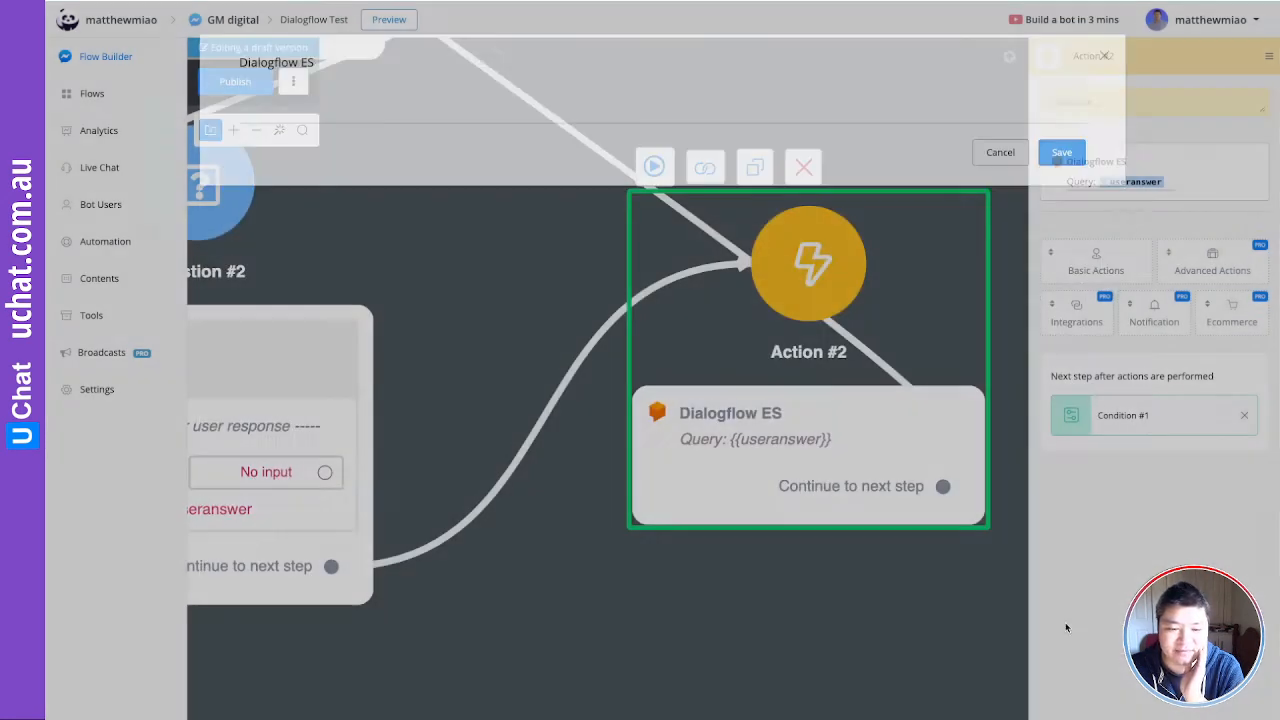
left_click(818, 598)
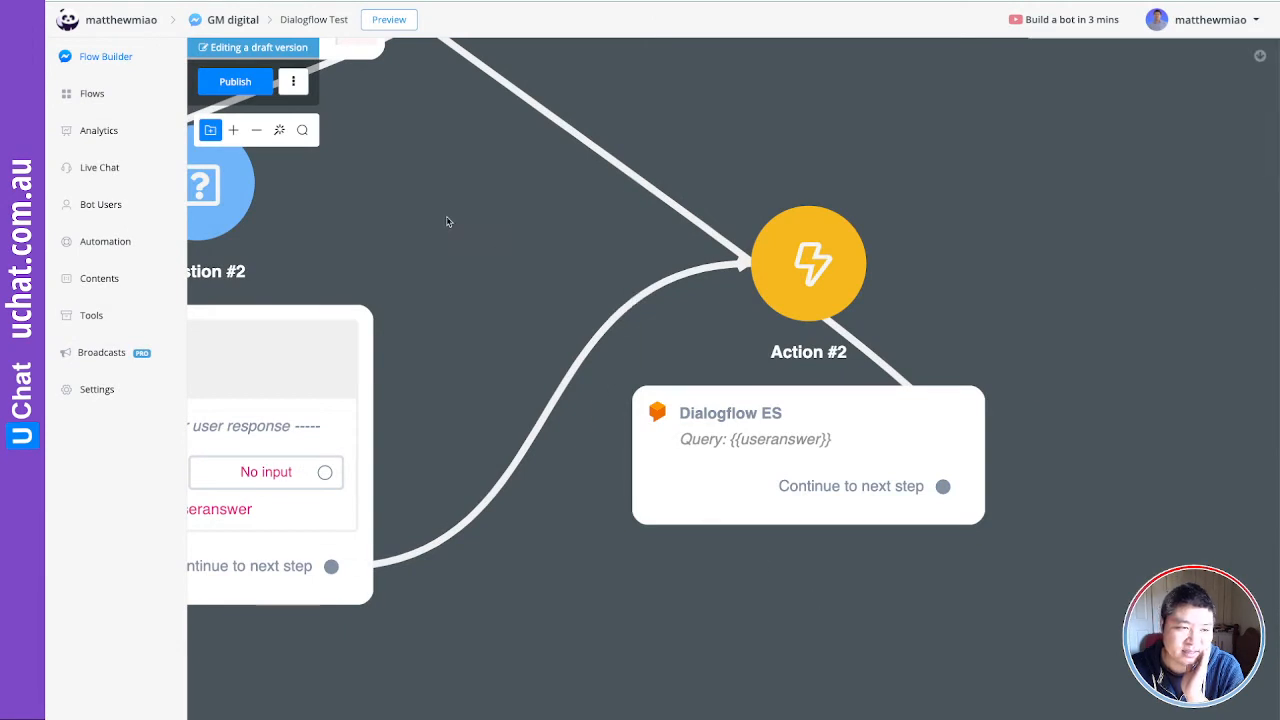
Step: Return to Condition #1 and follow its matching branch to review the All good confirmation message
left_click_drag(448, 221, 991, 534)
left_click(829, 165)
left_click_drag(1133, 270, 1003, 388)
left_click(671, 322)
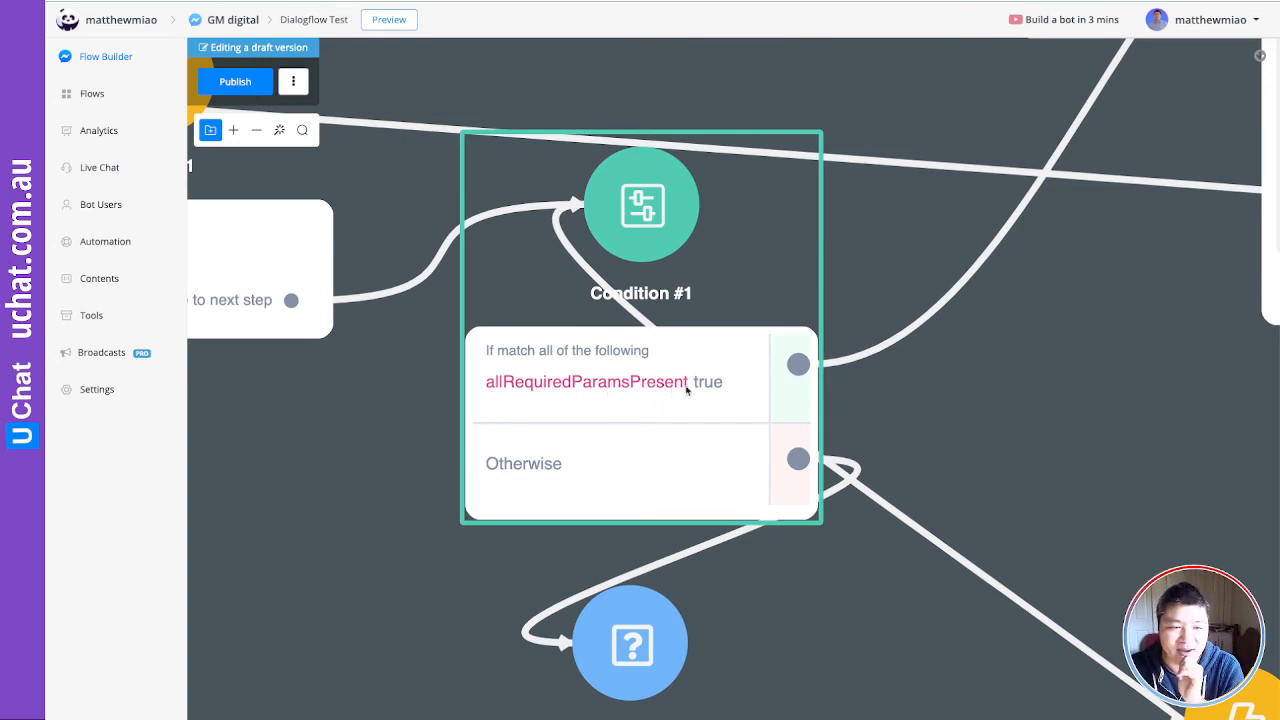
left_click(1031, 389)
left_click_drag(1134, 323, 557, 518)
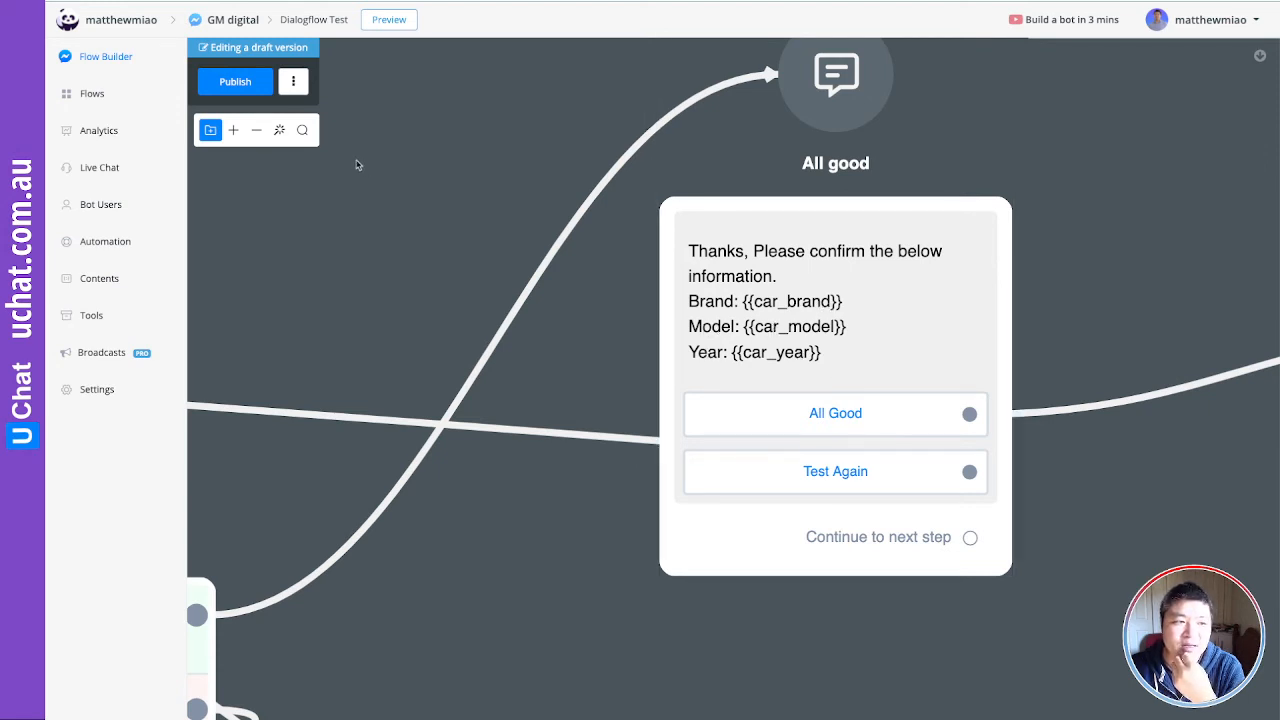
Step: Publish the Dialogflow Test flow and open its preview in the Messenger chat
left_click(235, 81)
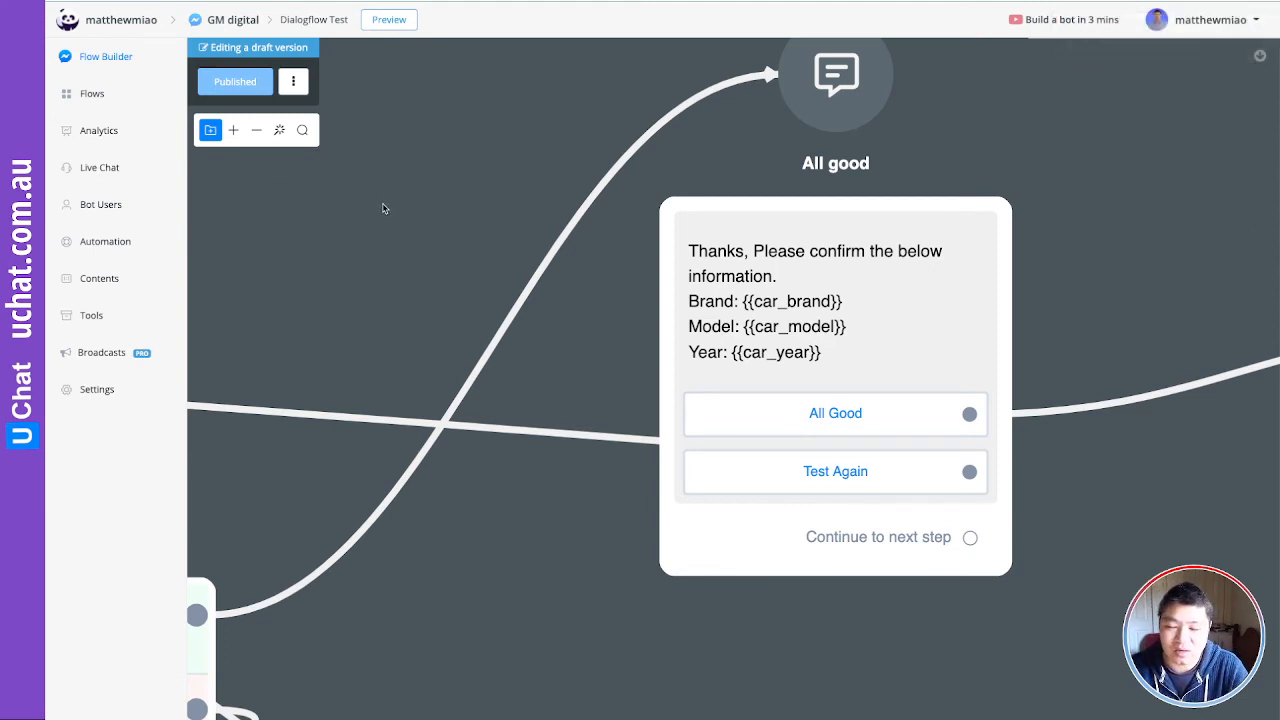
left_click_drag(389, 220, 806, 234)
left_click_drag(585, 277, 620, 271)
left_click_drag(271, 266, 714, 243)
left_click_drag(577, 222, 914, 251)
left_click_drag(668, 229, 1054, 183)
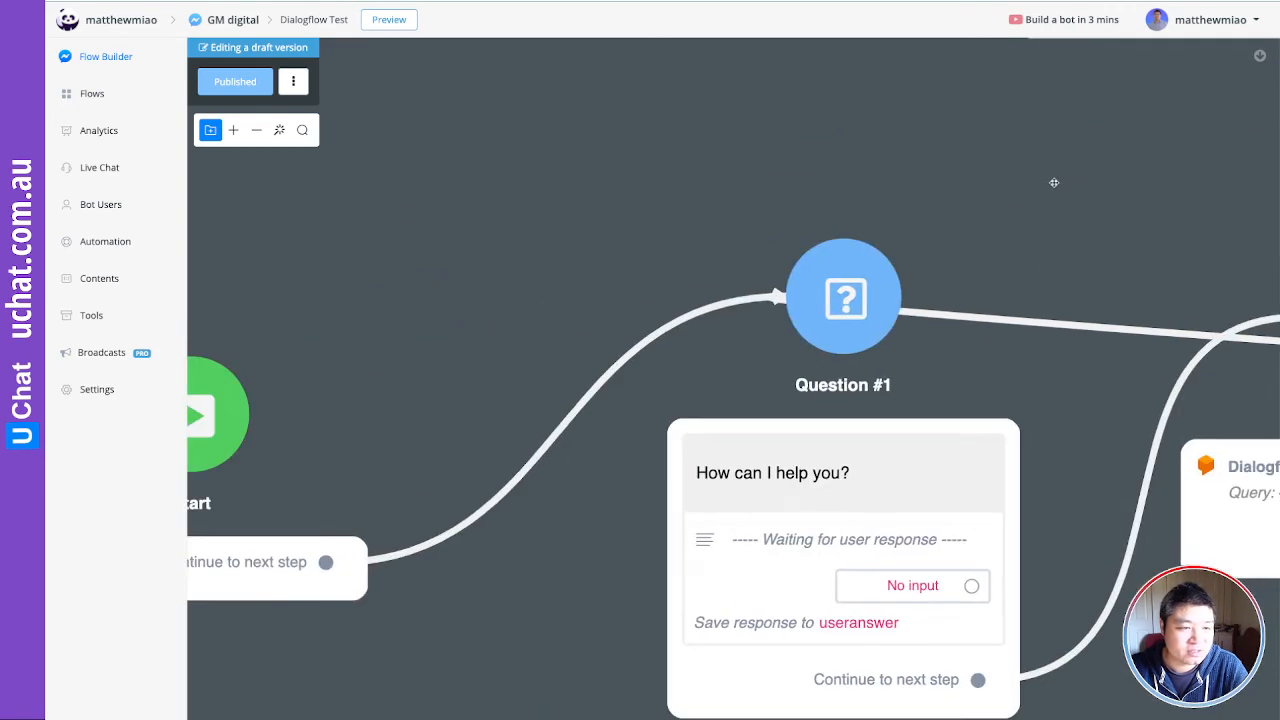
left_click_drag(917, 200, 760, 146)
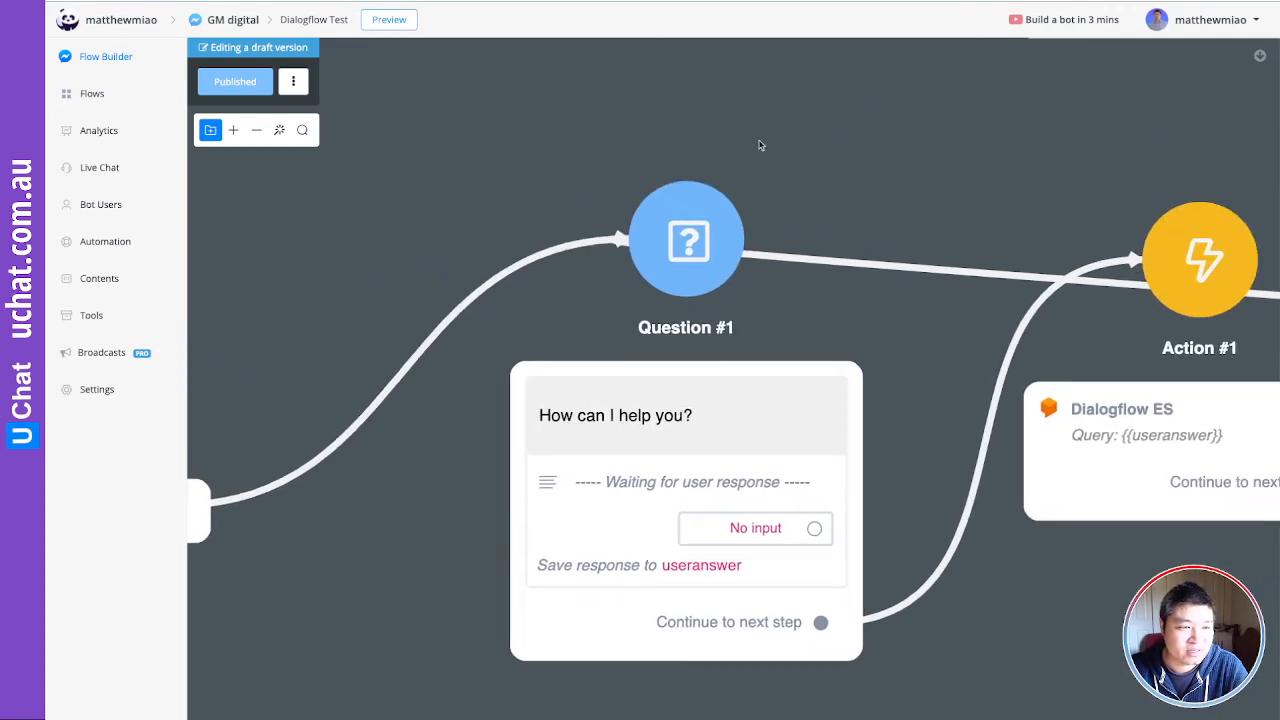
left_click(389, 20)
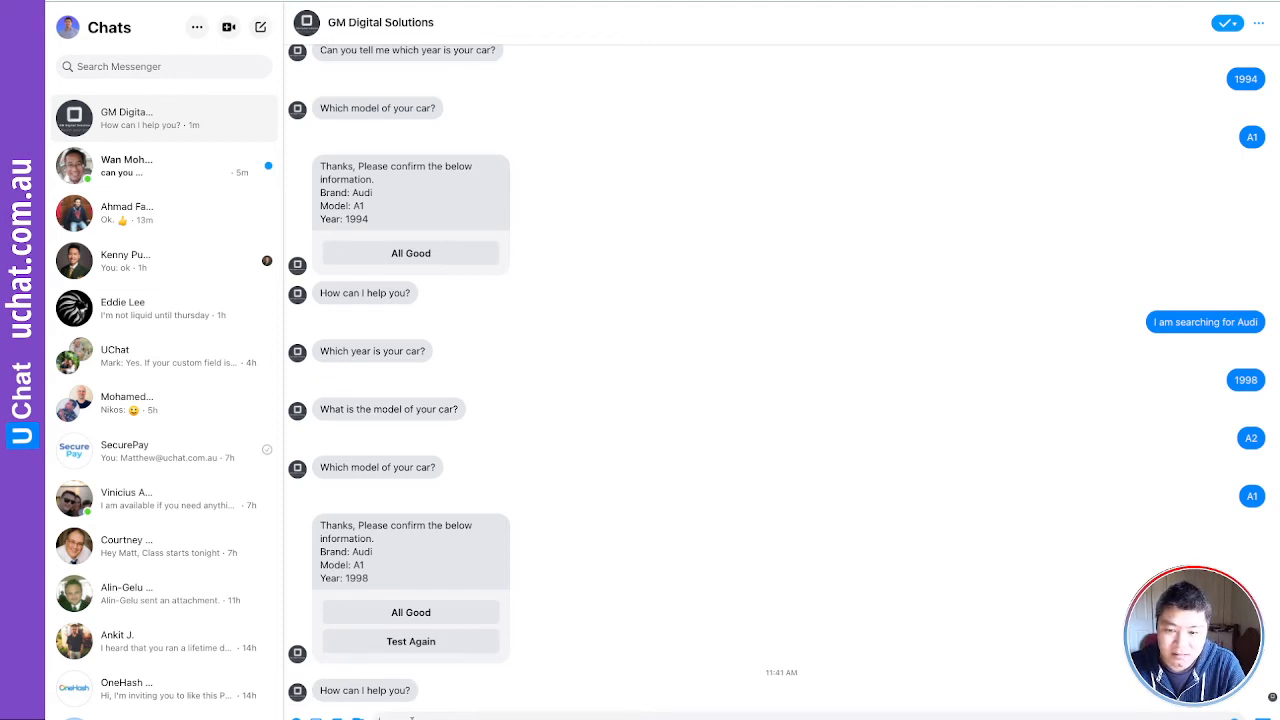
Step: In the GM Digital Solutions chat, reply to the help question with a car search request and answer the year question with 1998
type("I")
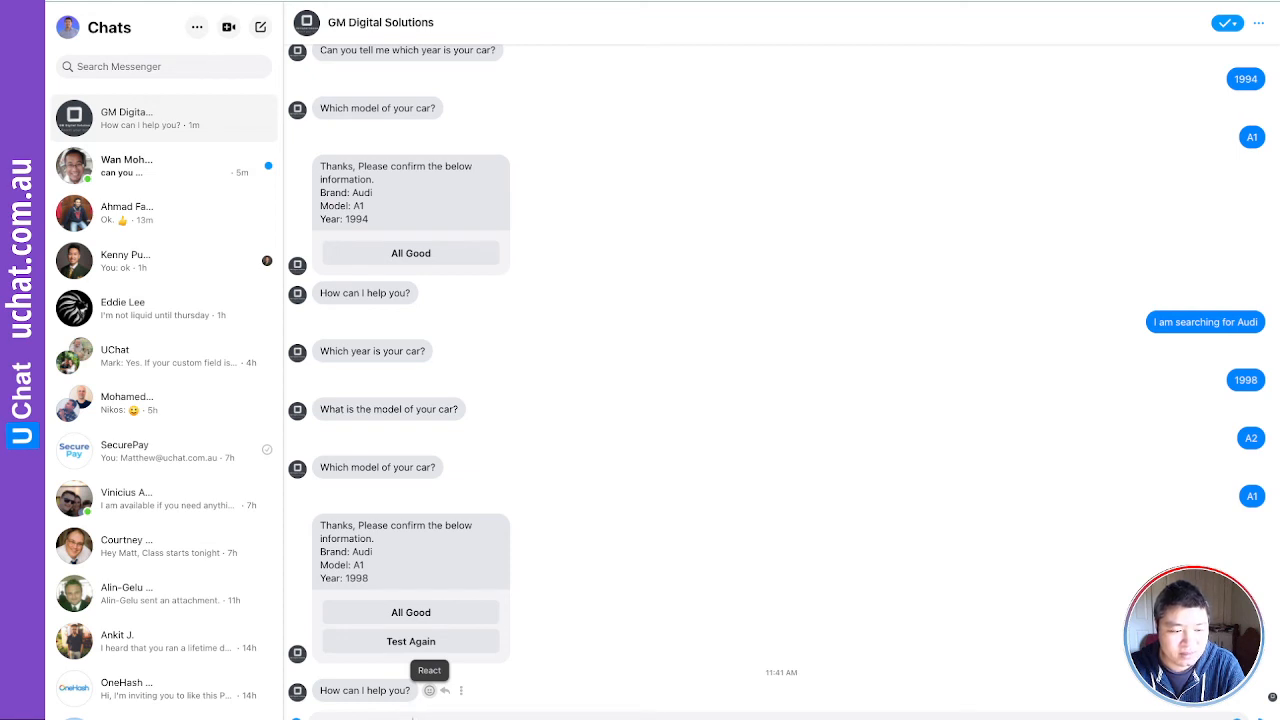
key("Return")
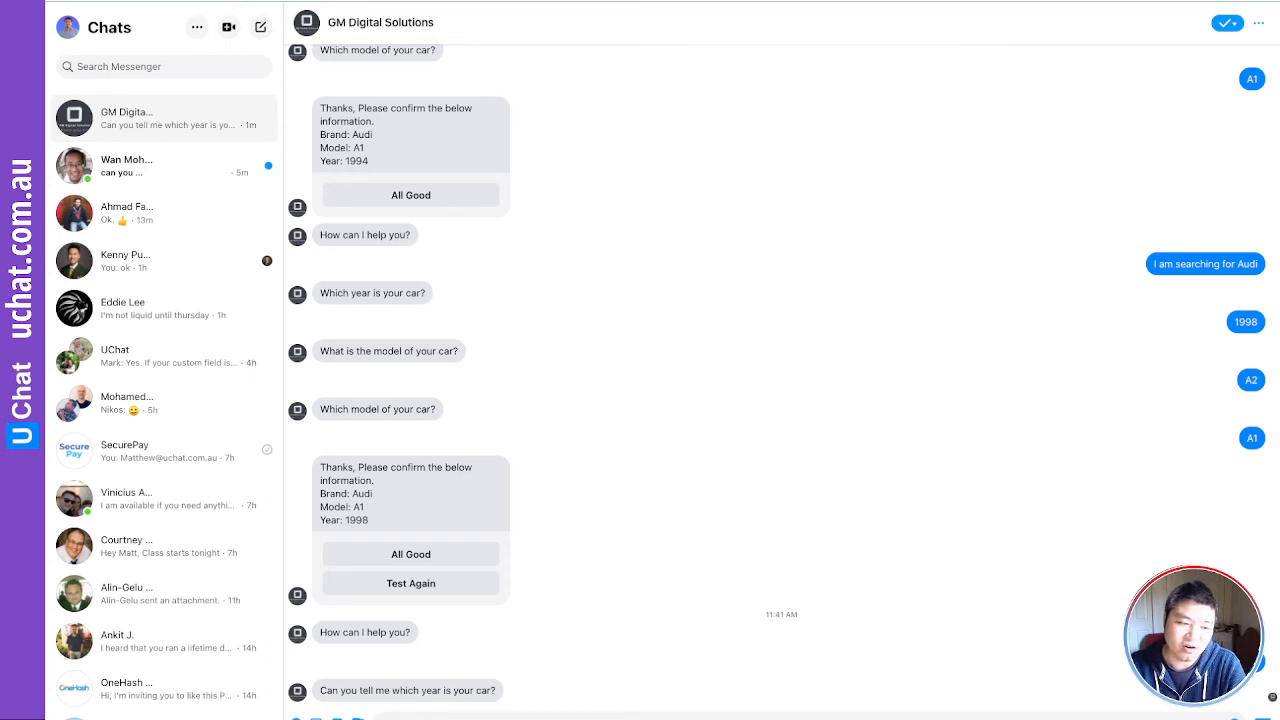
type("1")
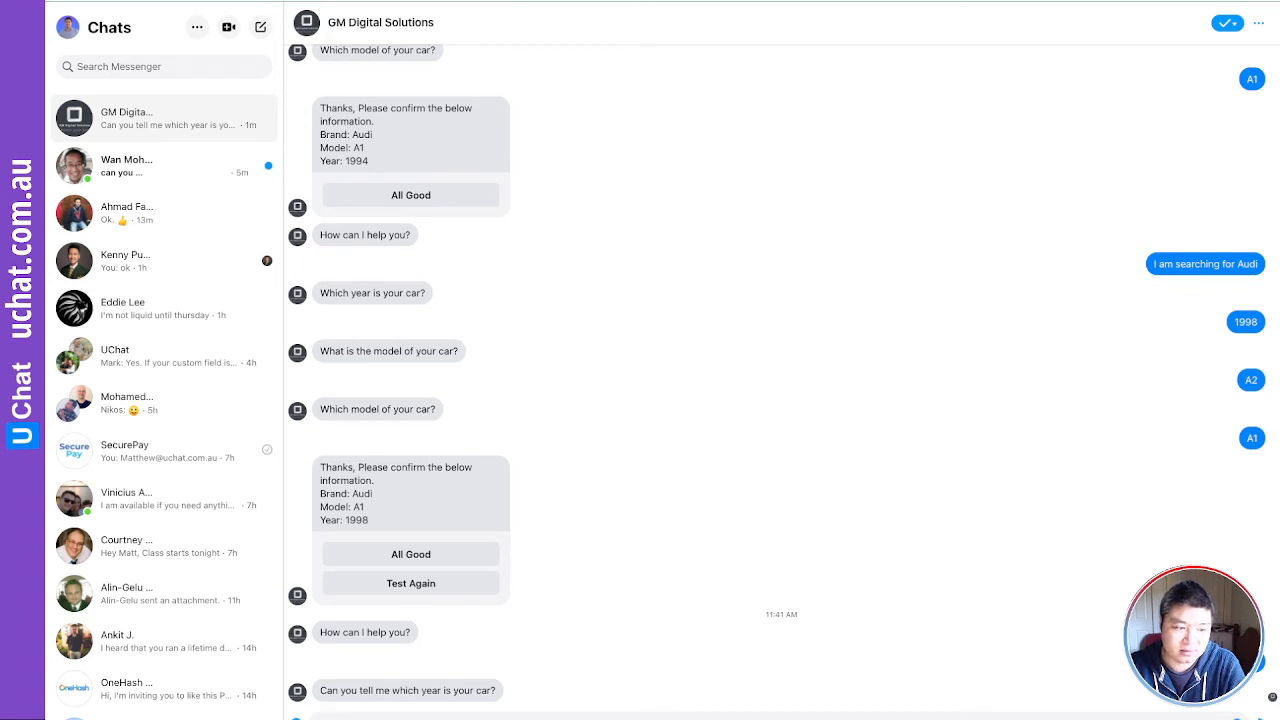
type("998")
key("Return")
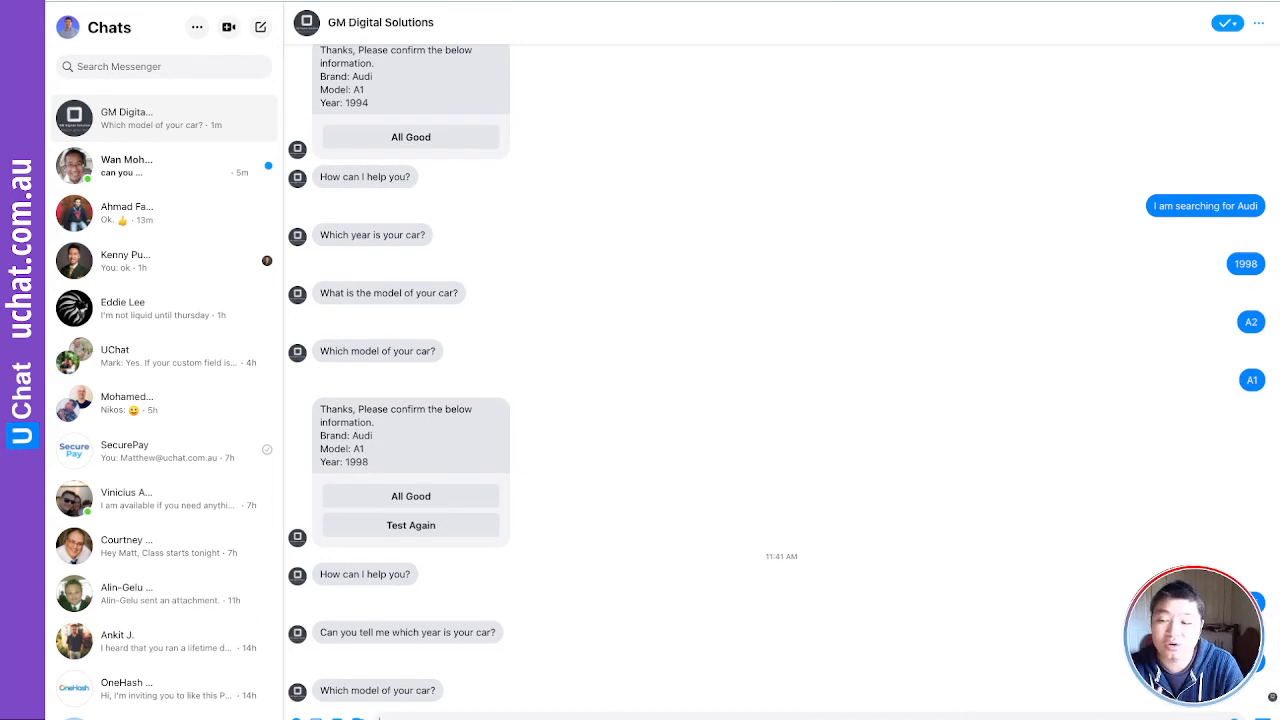
Step: Answer the car model question with A3 in the GM Digital Solutions chat and check the brand in the confirmation message
type("A")
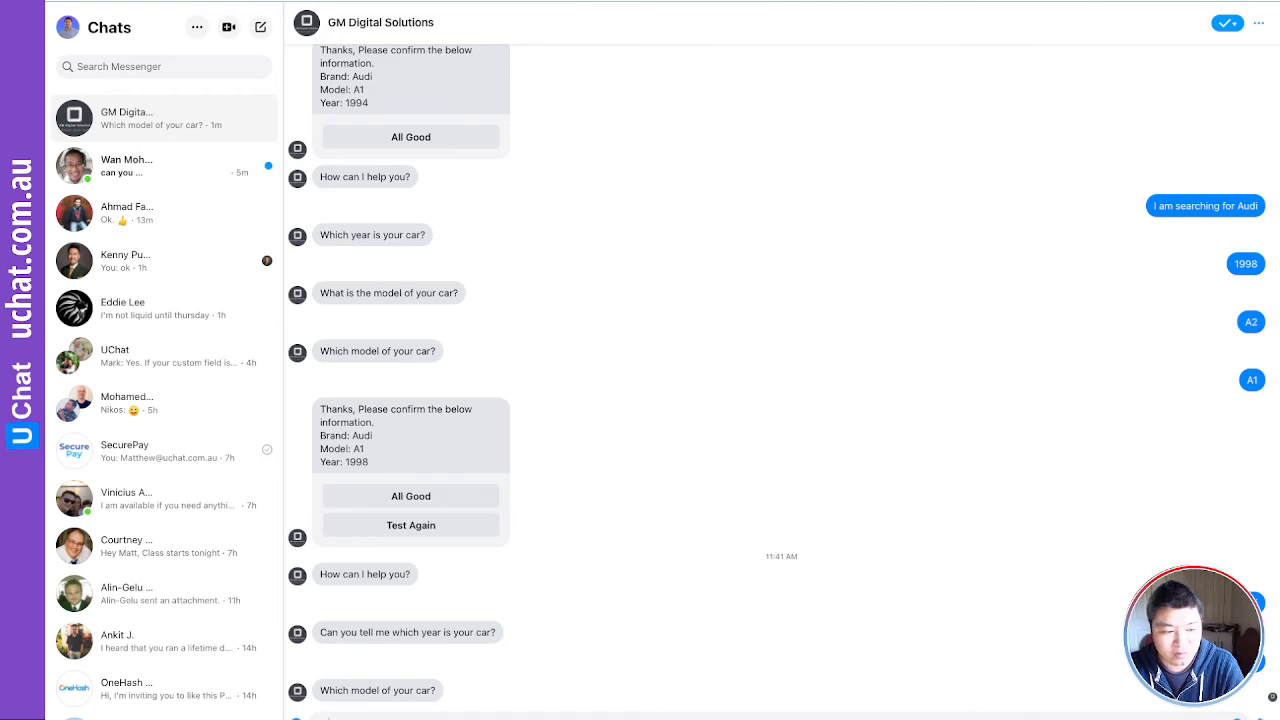
key("Return")
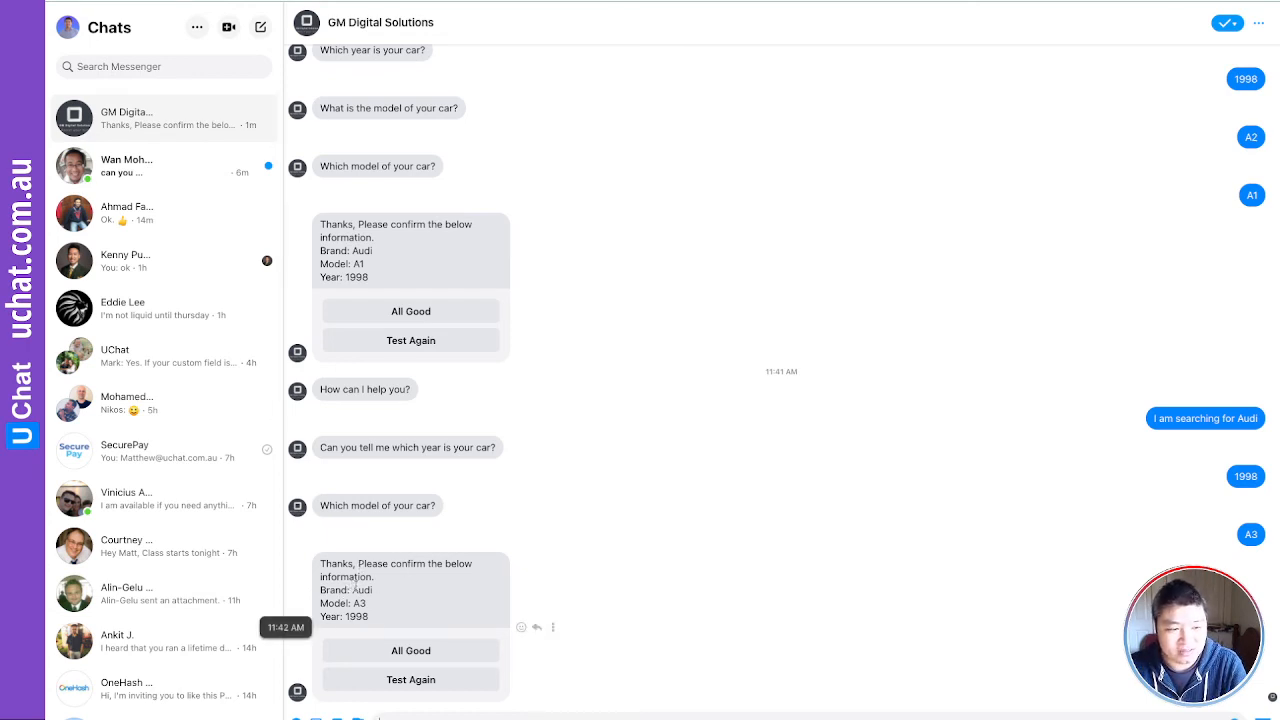
left_click_drag(352, 591, 373, 591)
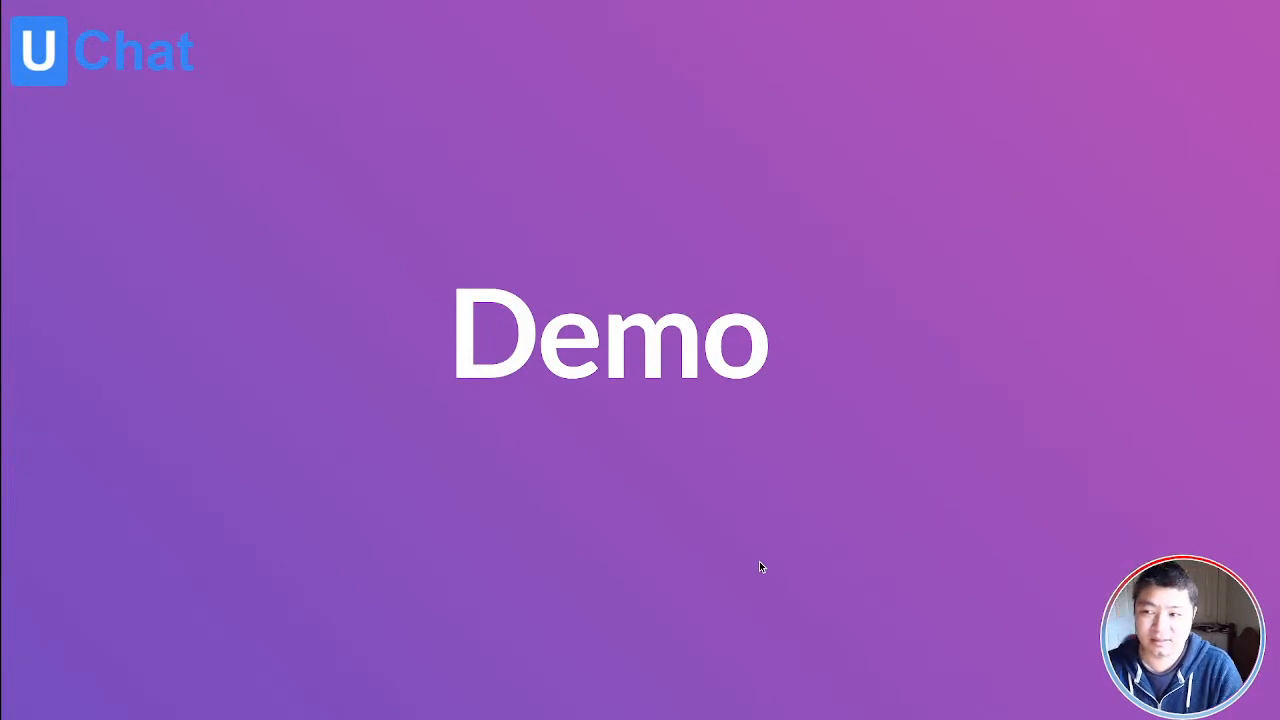
key("Right")
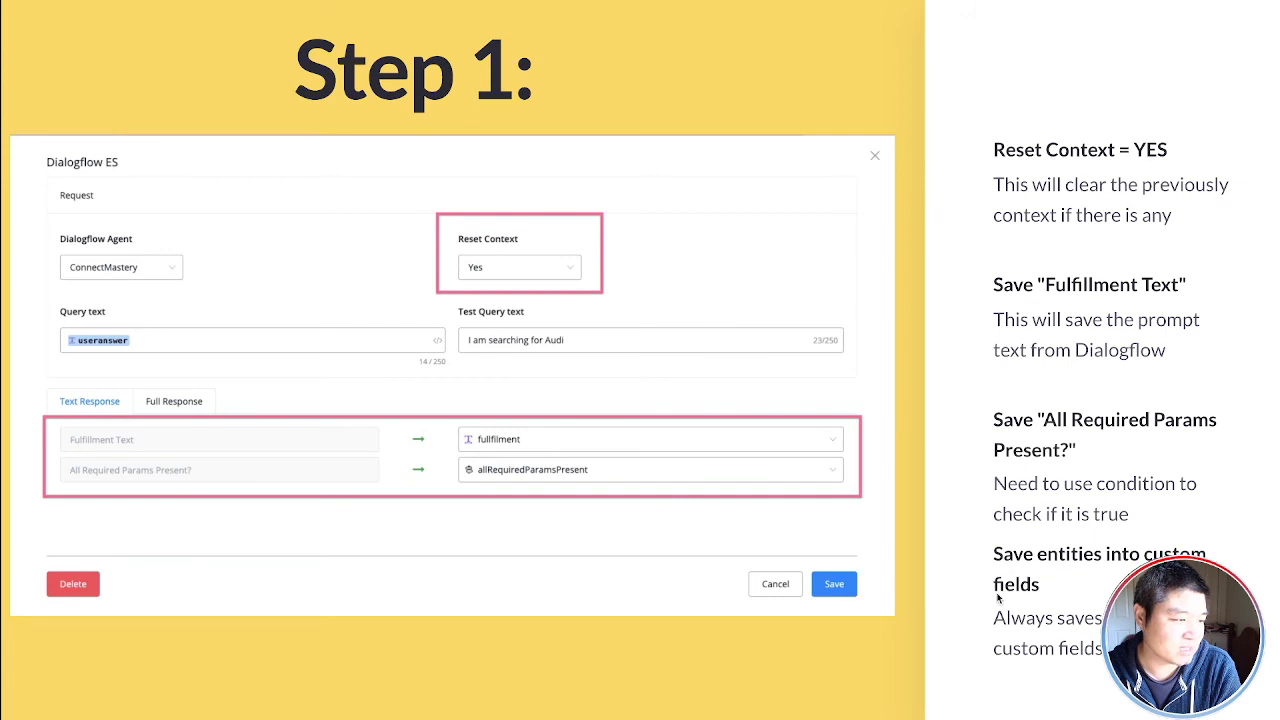
key("Right")
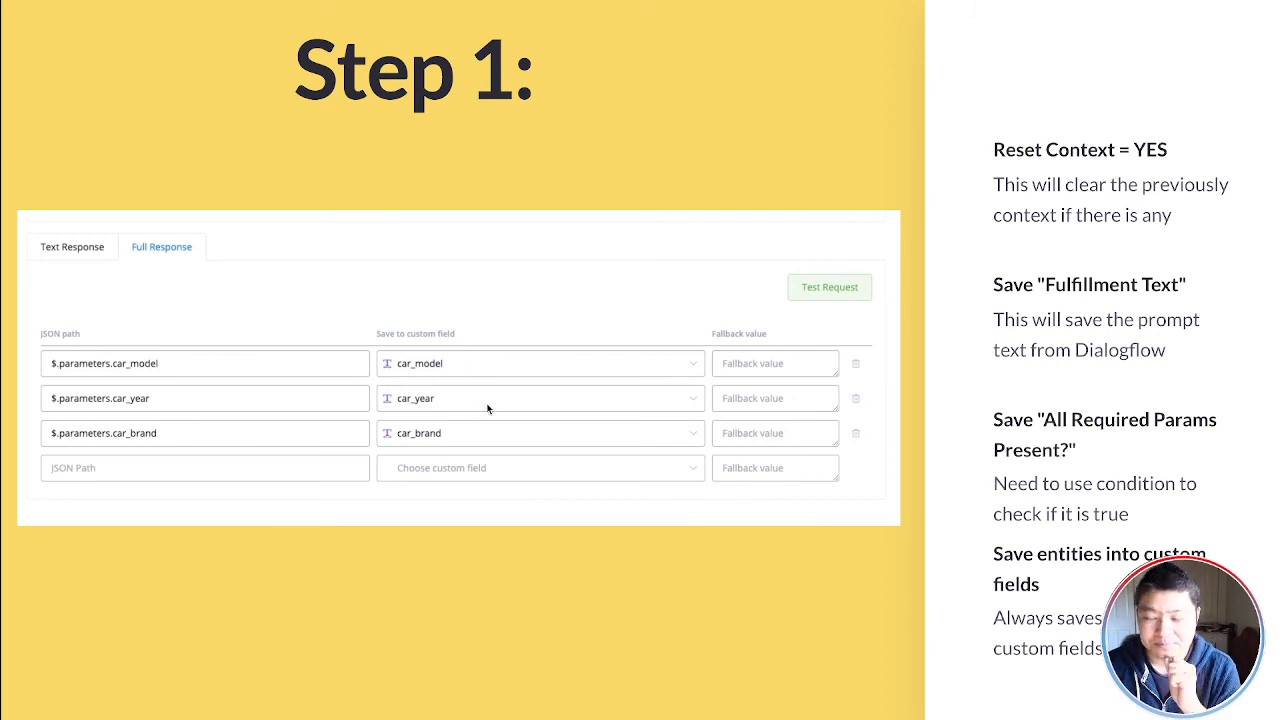
key("Right")
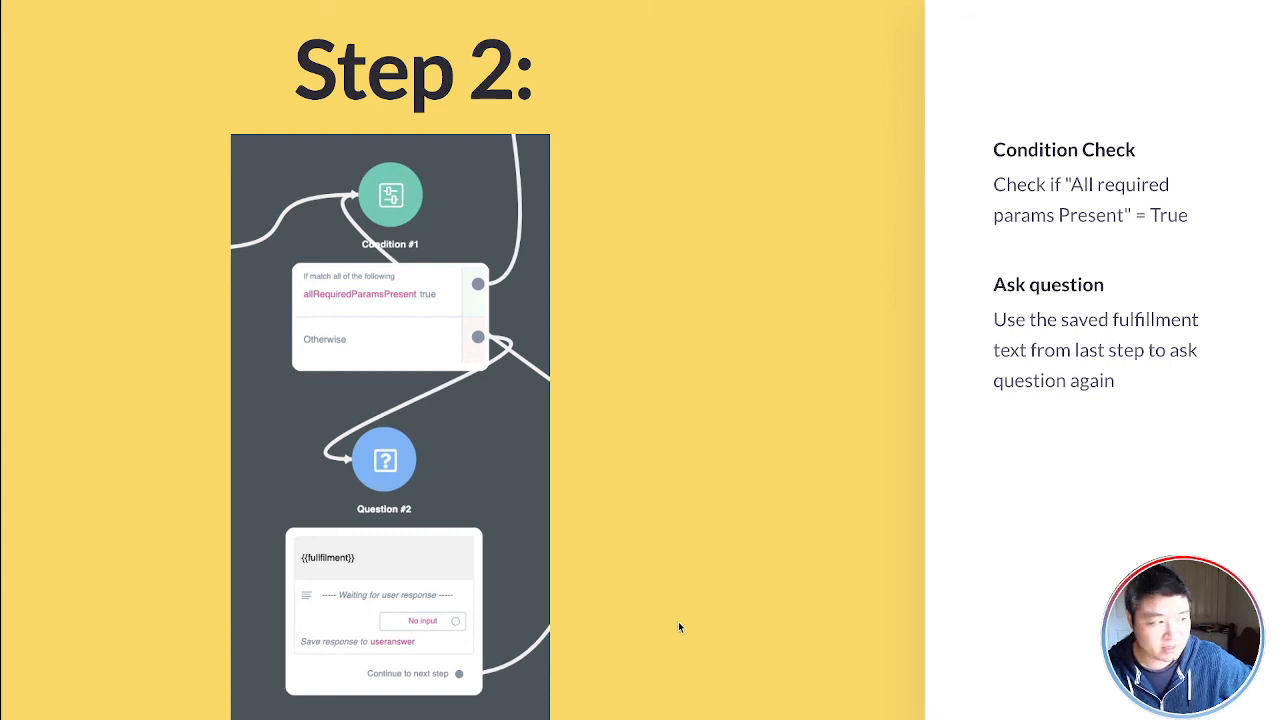
key("Right")
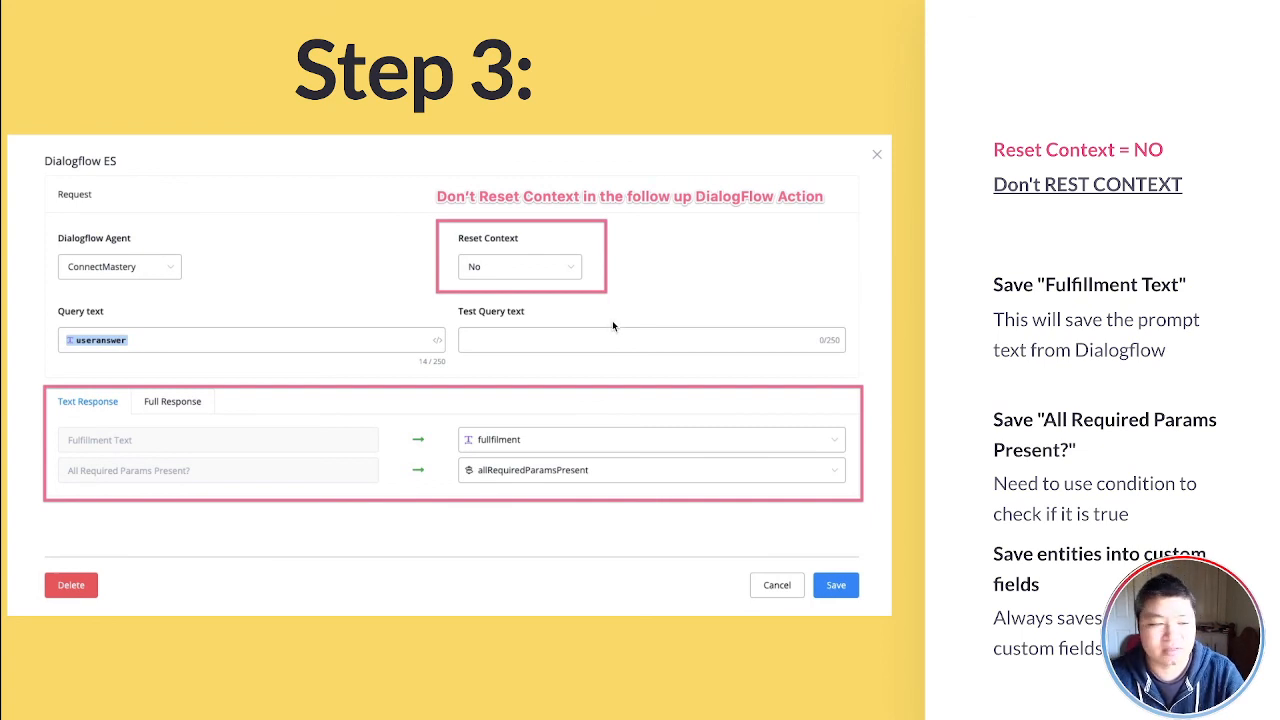
key("Right")
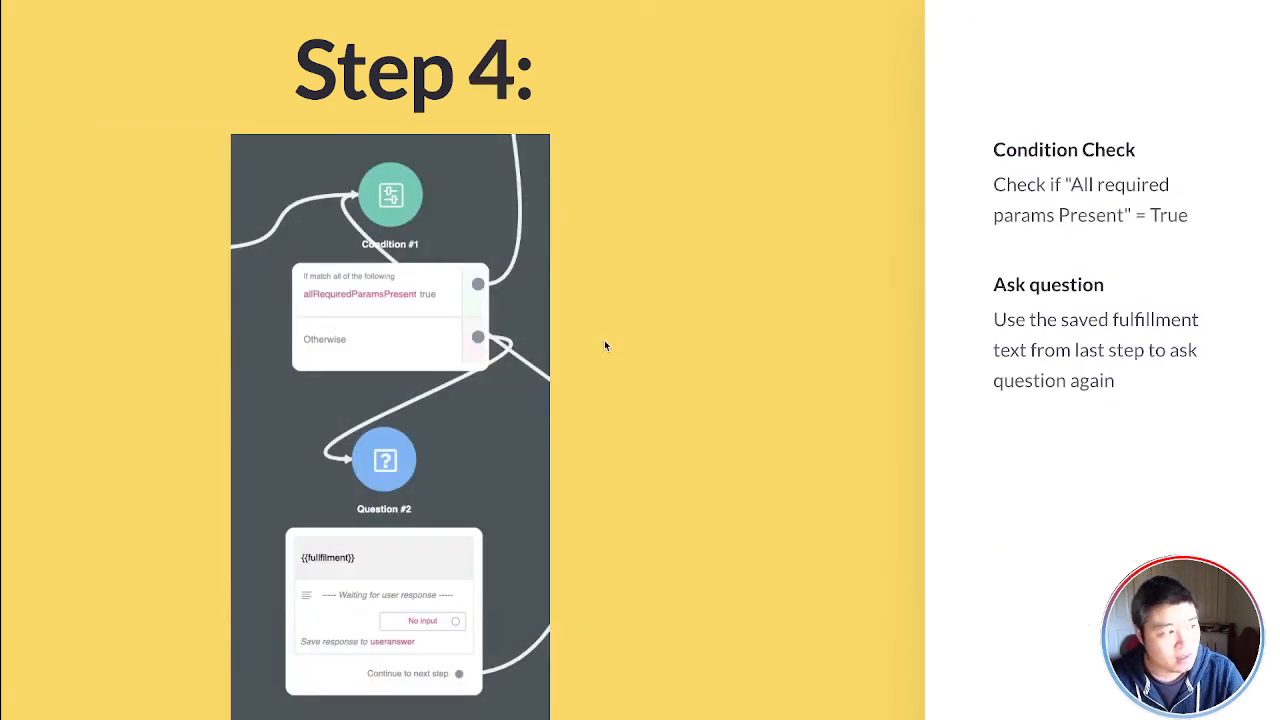